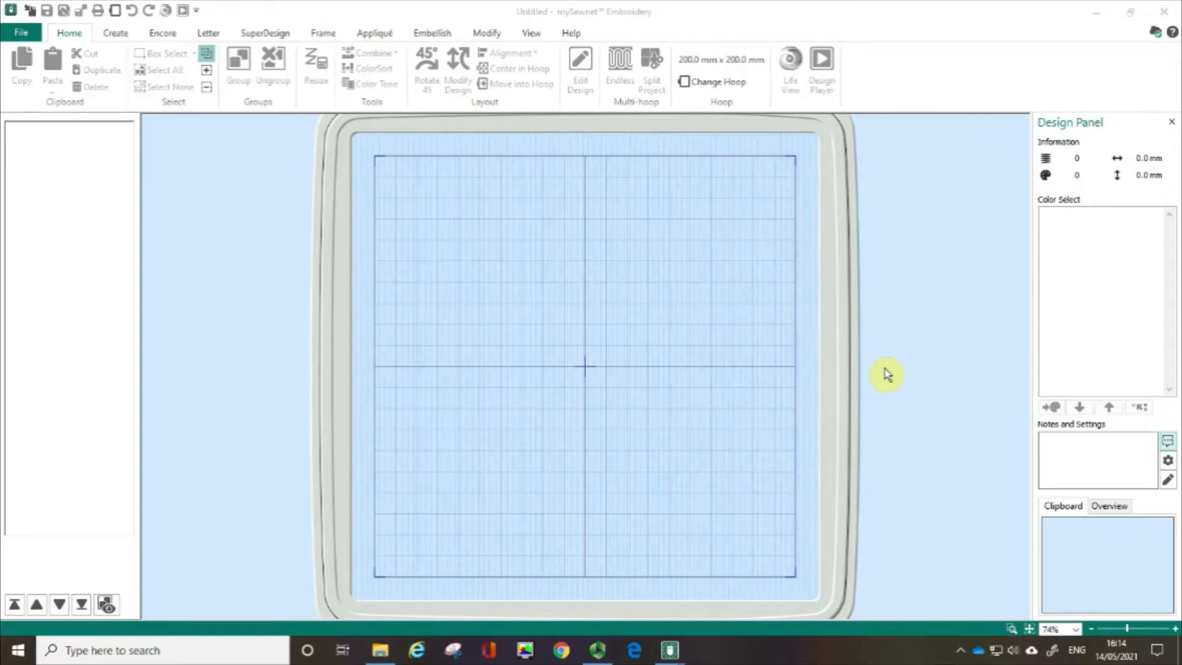
# Start the ExpressMonogram wizard for a new embroidery design.
pyautogui.click(509, 339)
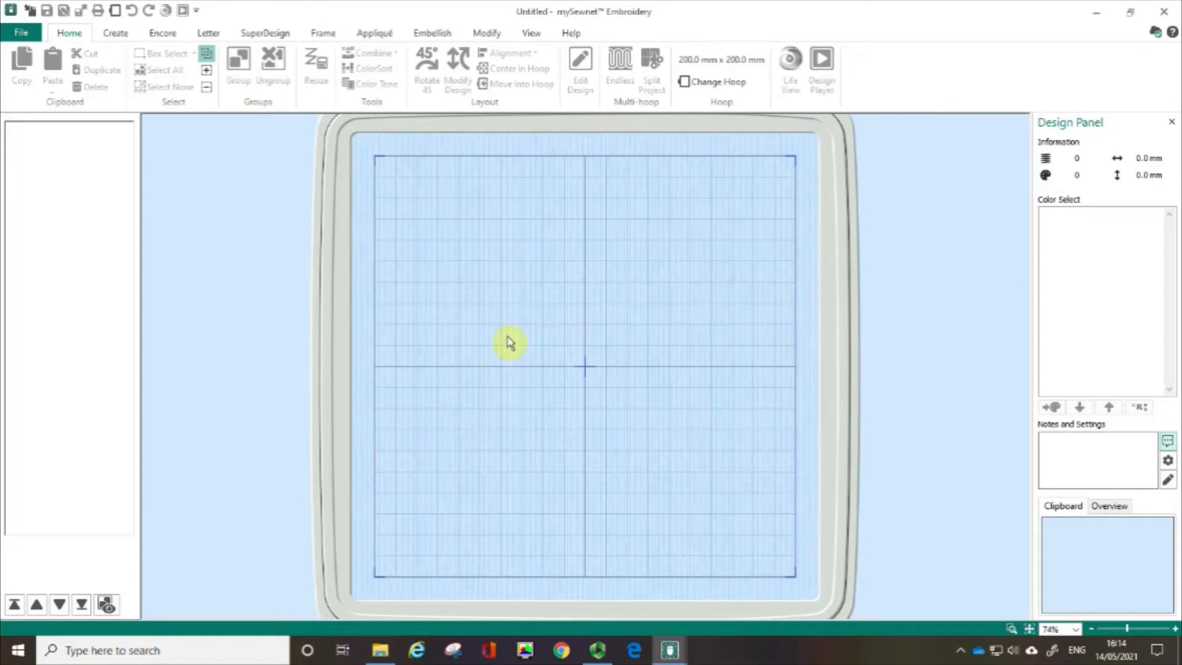
pyautogui.click(113, 38)
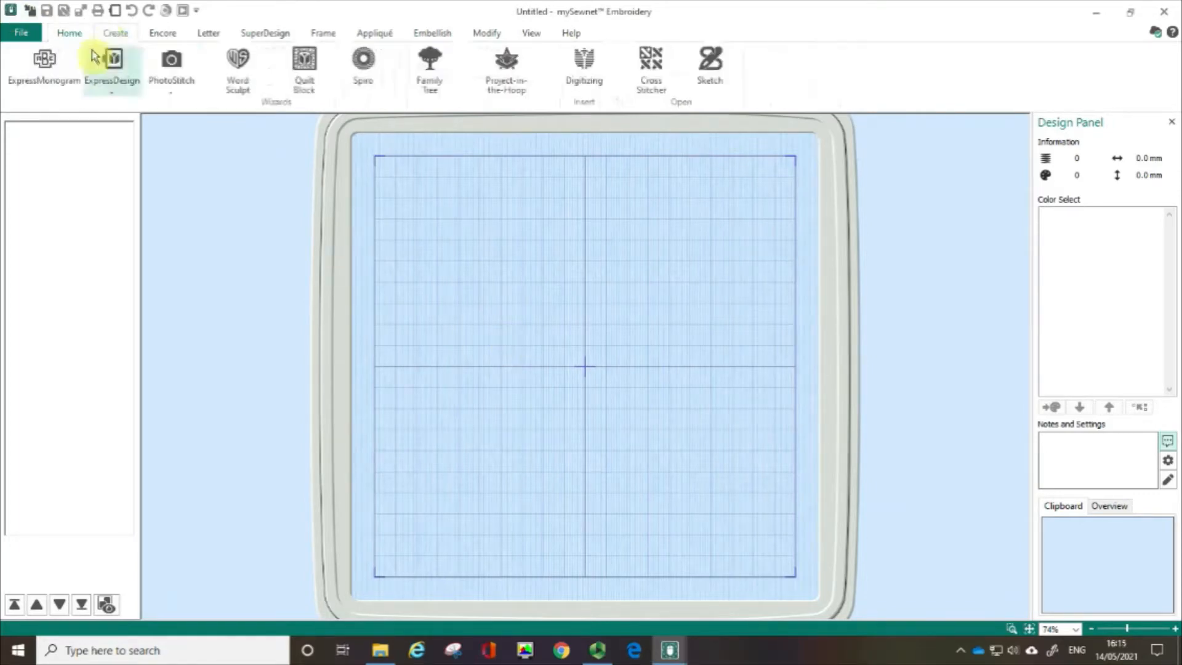
pyautogui.click(42, 70)
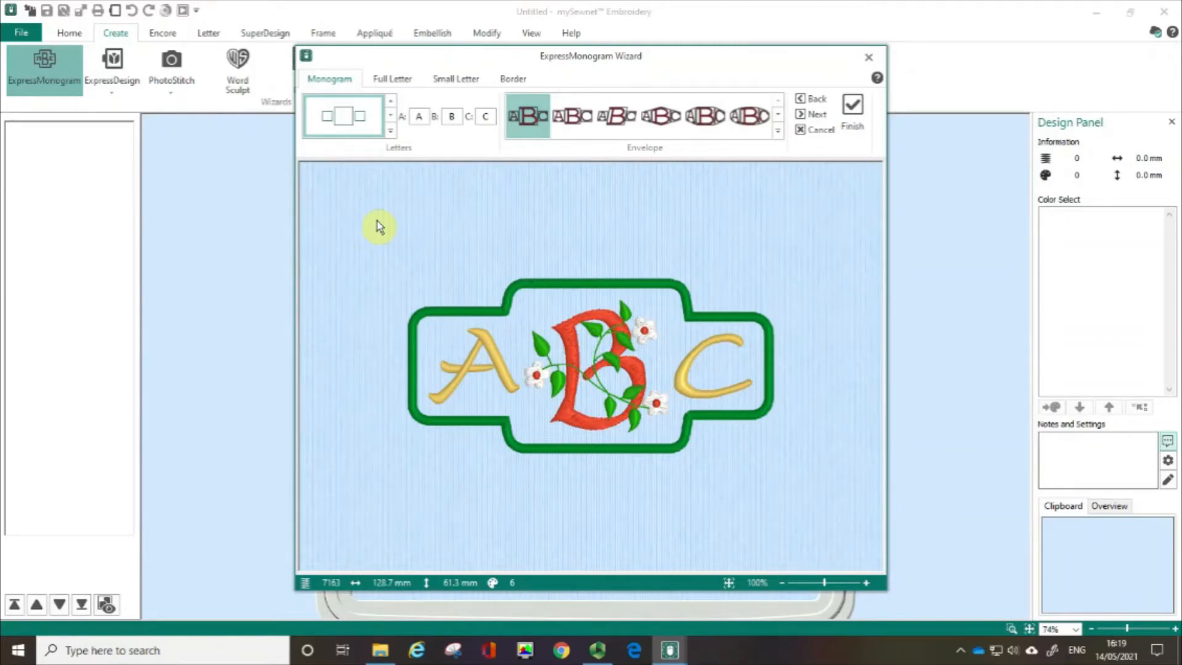
# Try the monogram layouts for a single full letter, two full letters, and Small - Full.
pyautogui.click(391, 137)
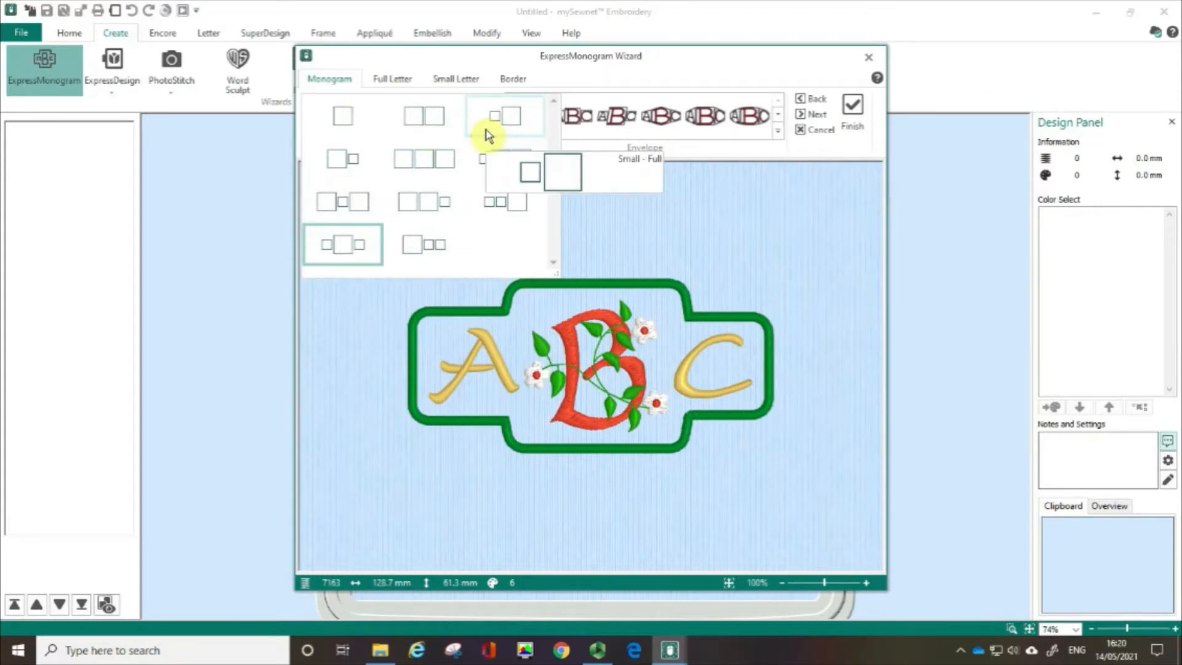
pyautogui.click(354, 130)
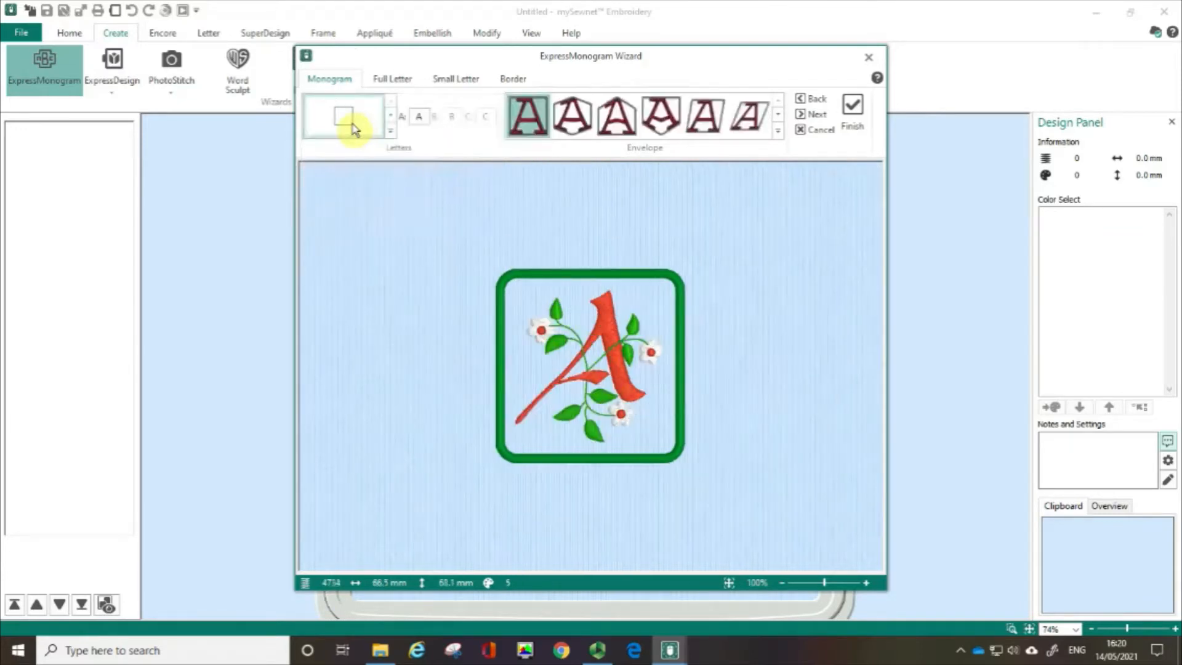
pyautogui.click(392, 130)
pyautogui.click(410, 122)
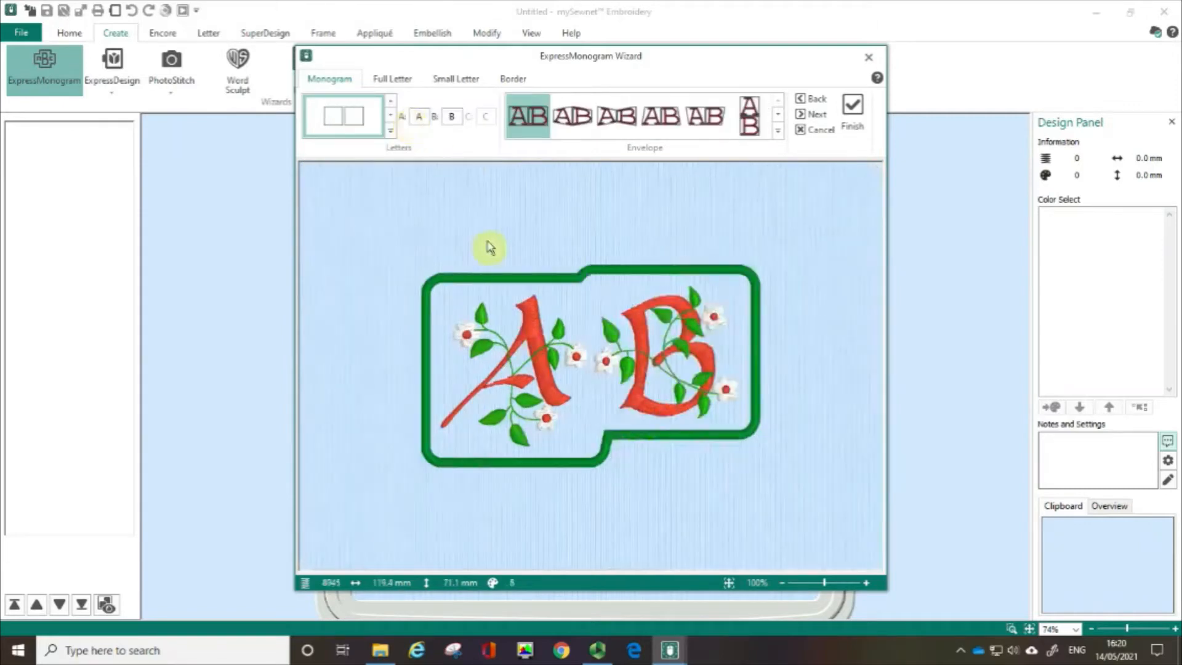
pyautogui.click(390, 131)
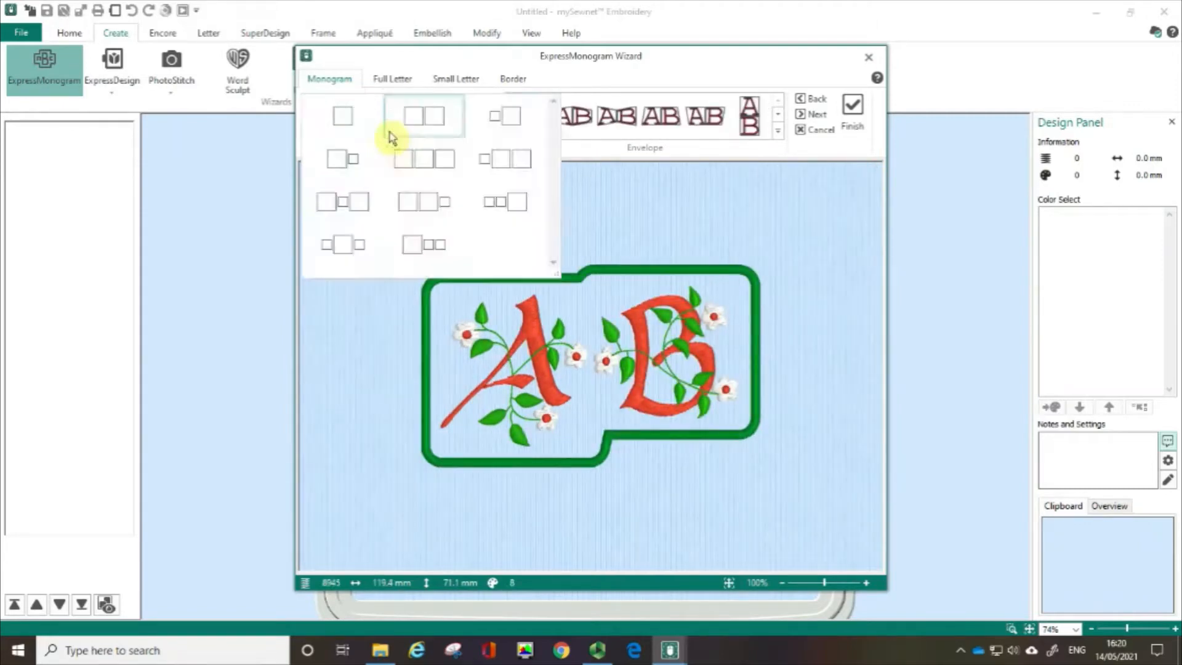
pyautogui.click(505, 119)
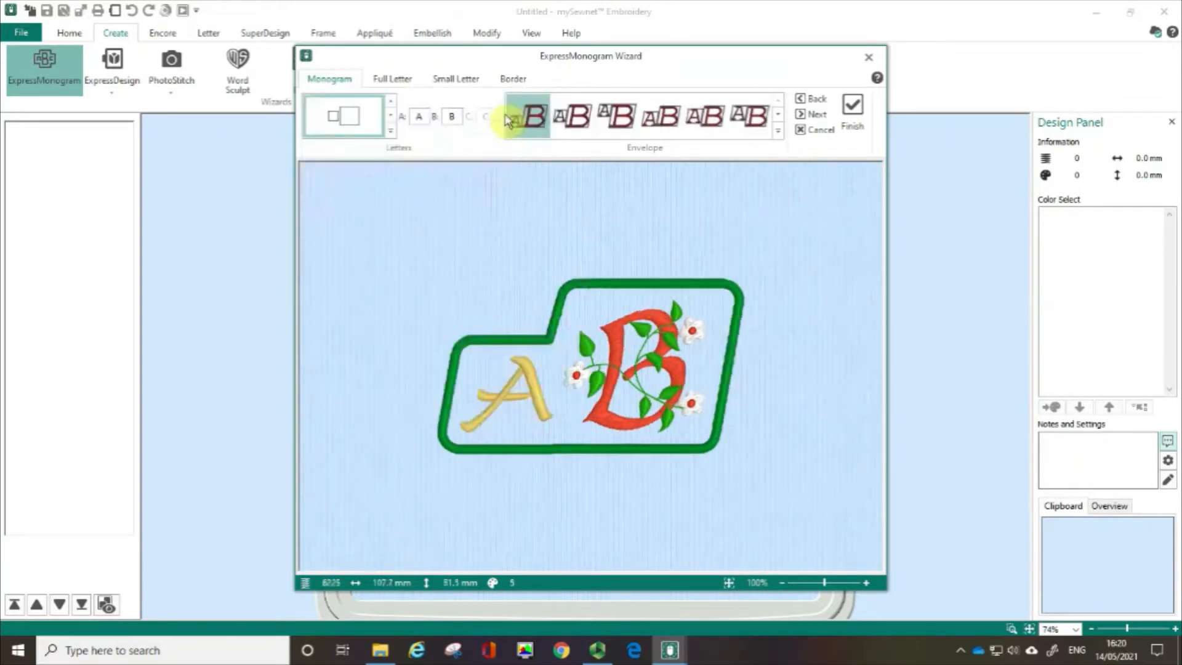
# Set the monogram's letter layout to Full - Small - Full.
pyautogui.click(391, 130)
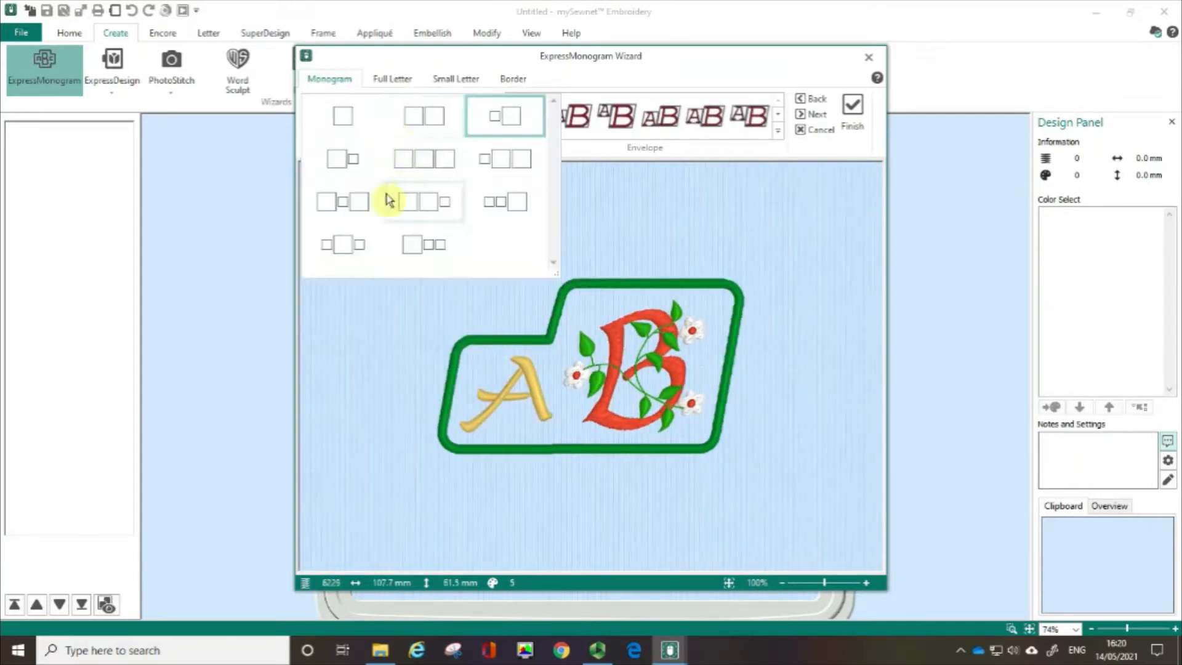
pyautogui.moveTo(490, 161)
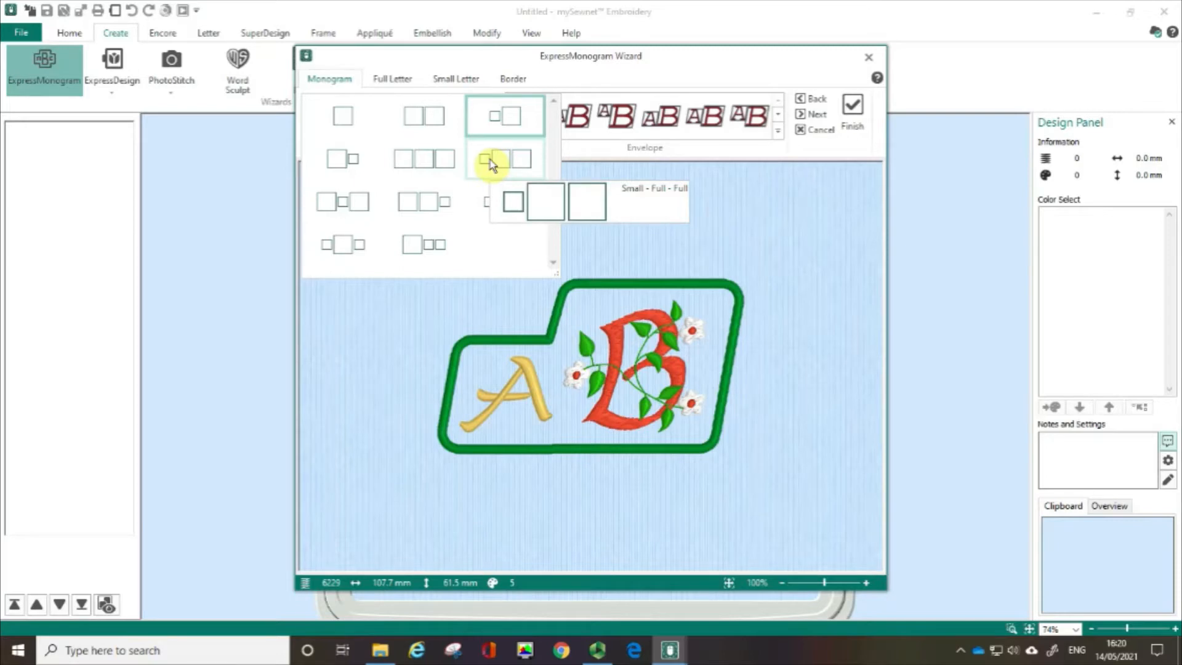
pyautogui.moveTo(456, 263)
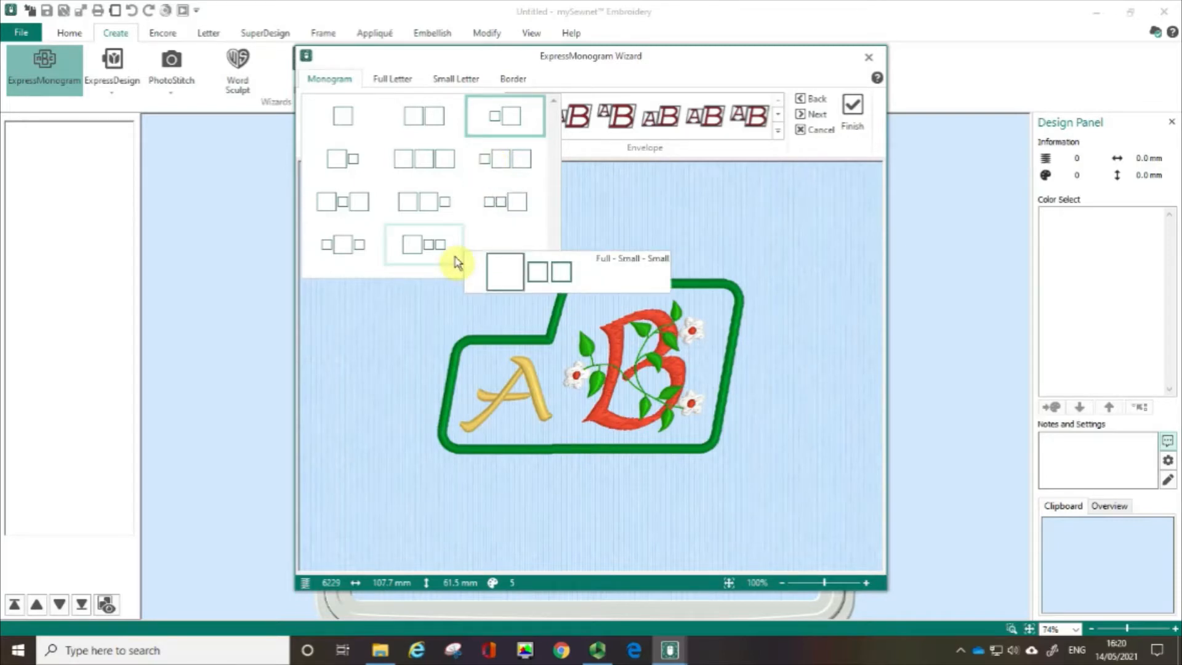
pyautogui.moveTo(352, 216)
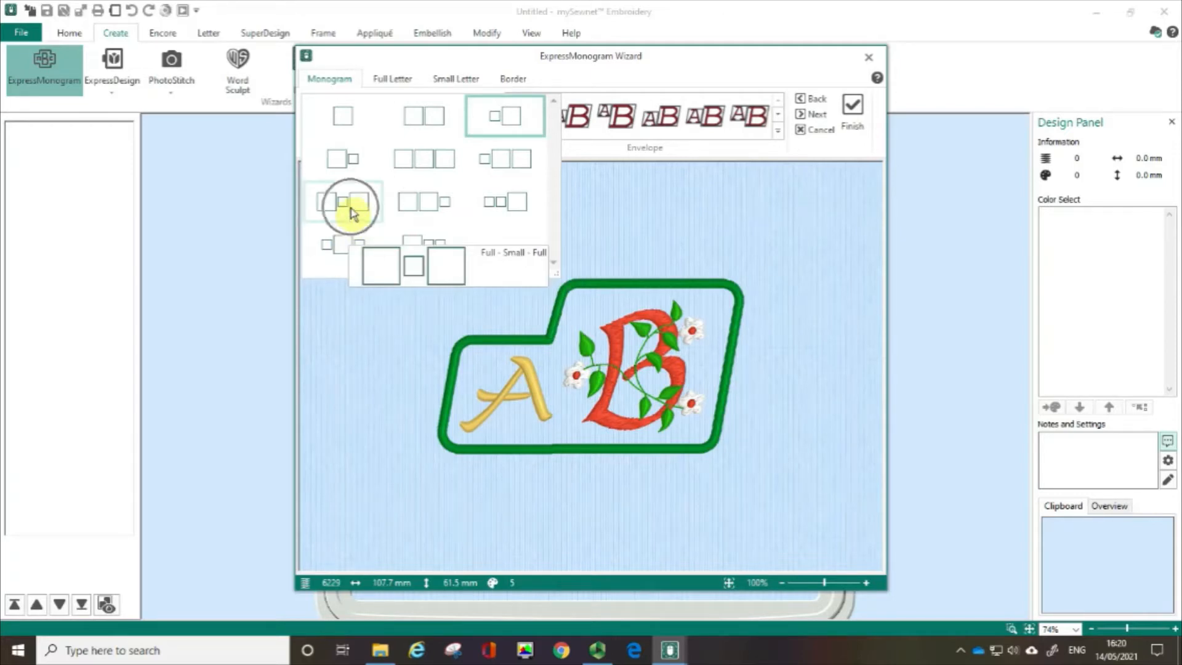
pyautogui.moveTo(405, 207)
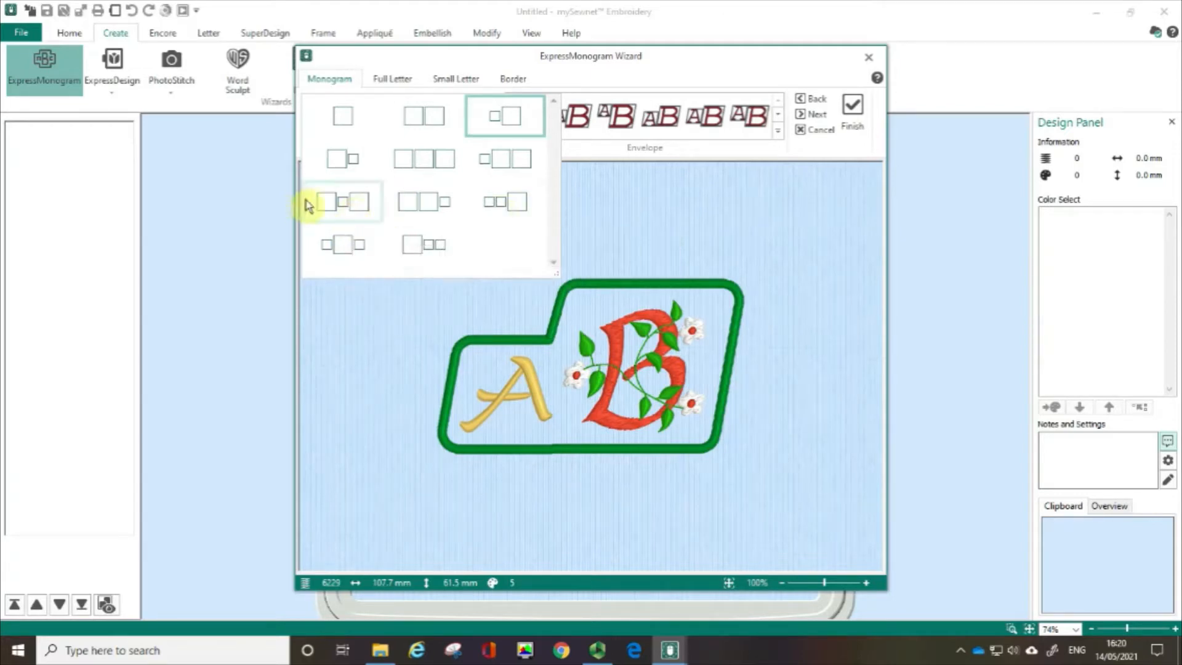
pyautogui.click(346, 201)
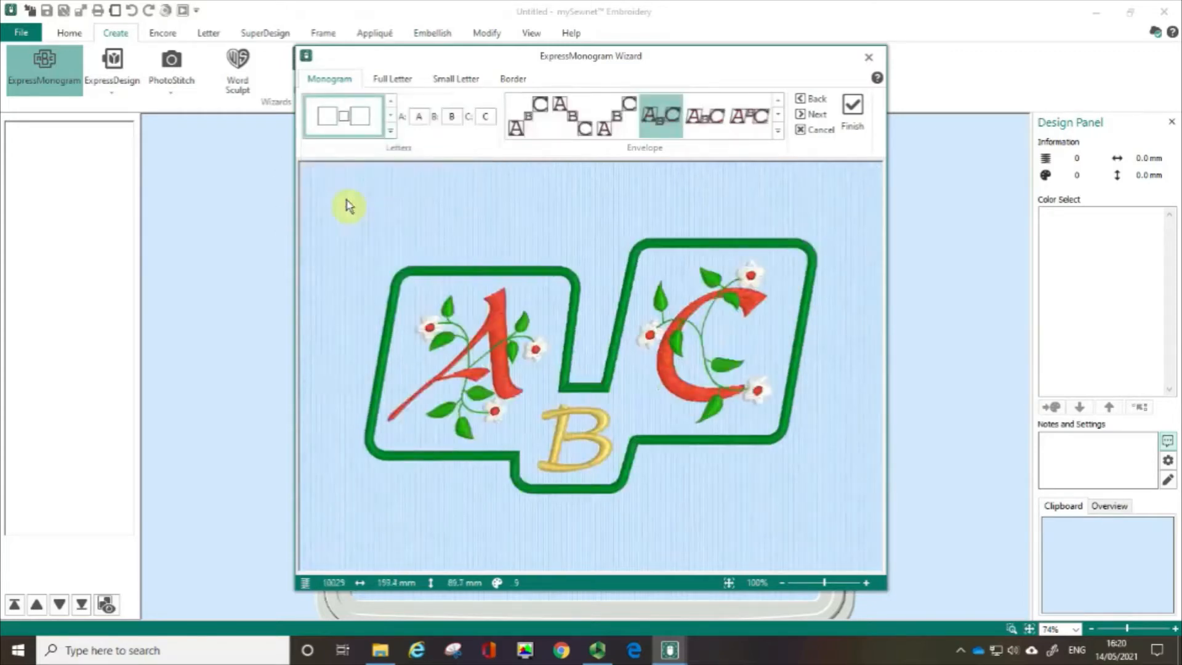
# Set monogram letter A to K, letter B to a lowercase x, and letter C to T.
pyautogui.click(422, 120)
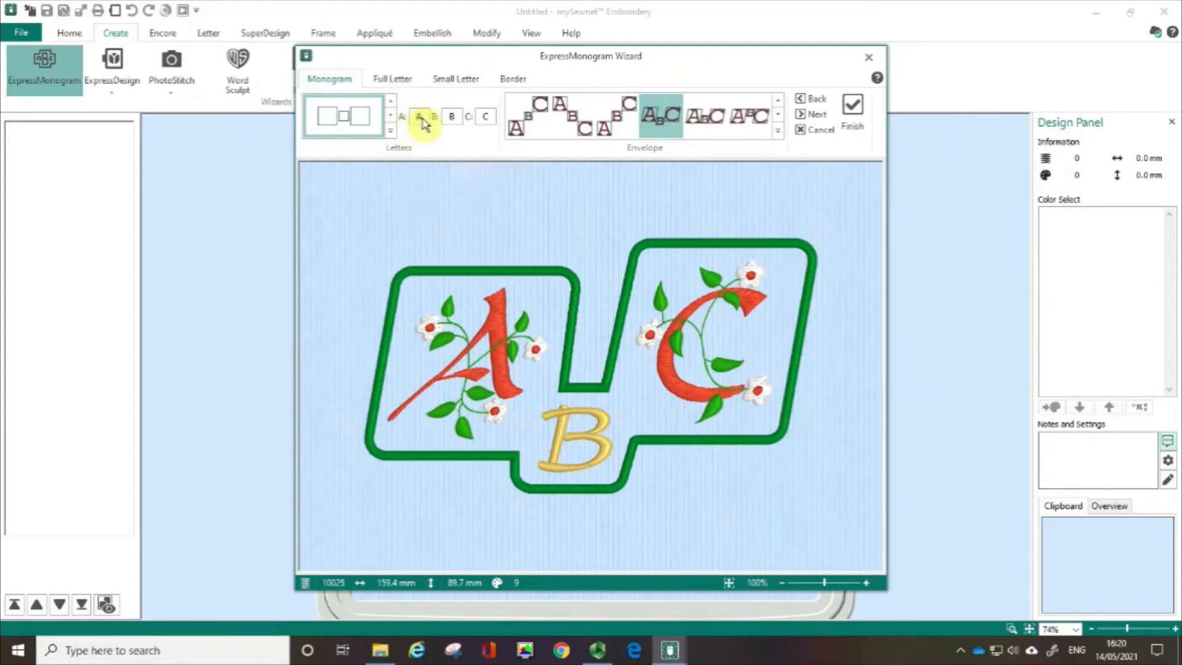
pyautogui.write('K')
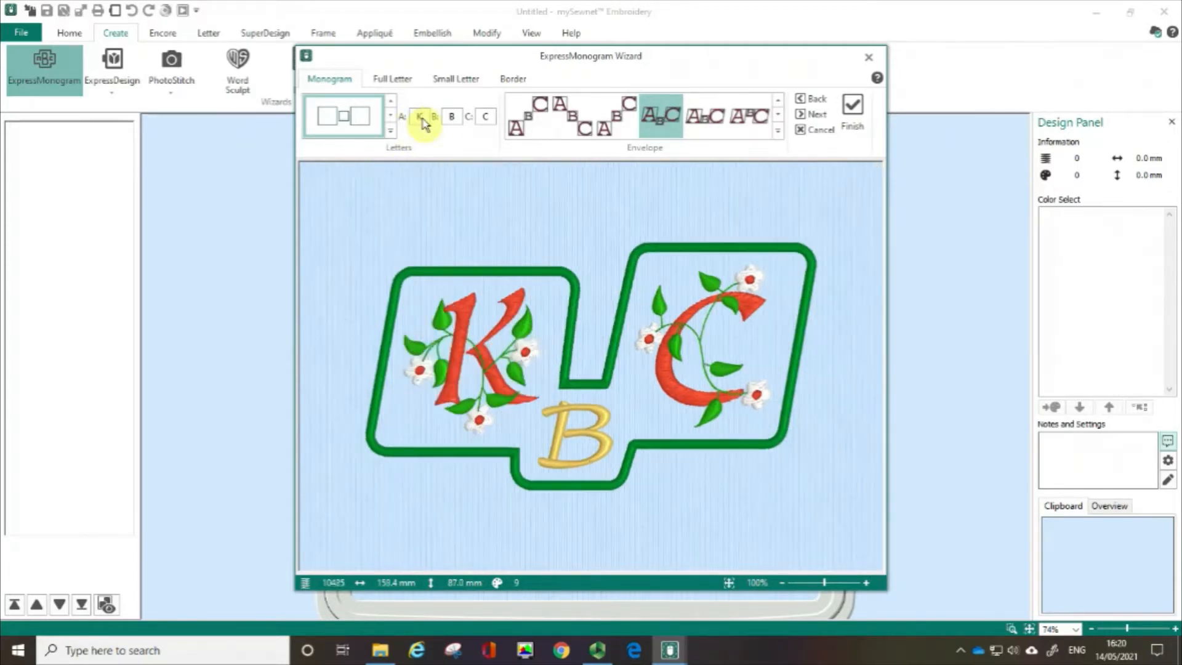
pyautogui.click(453, 120)
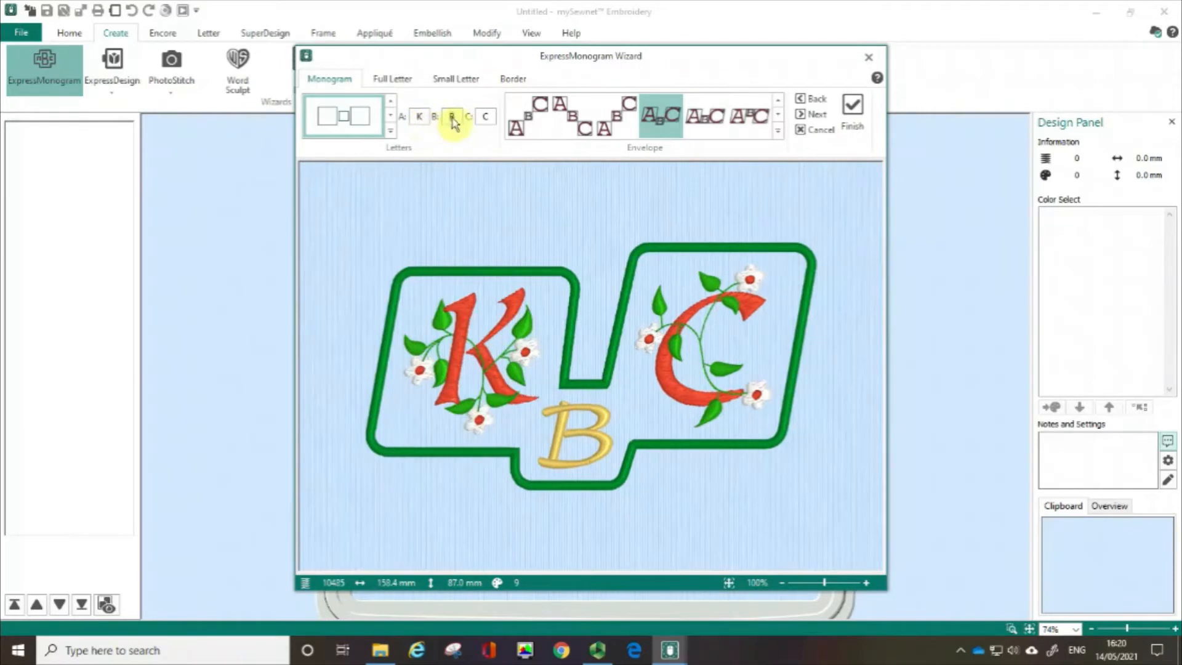
pyautogui.write('x')
pyautogui.click(486, 119)
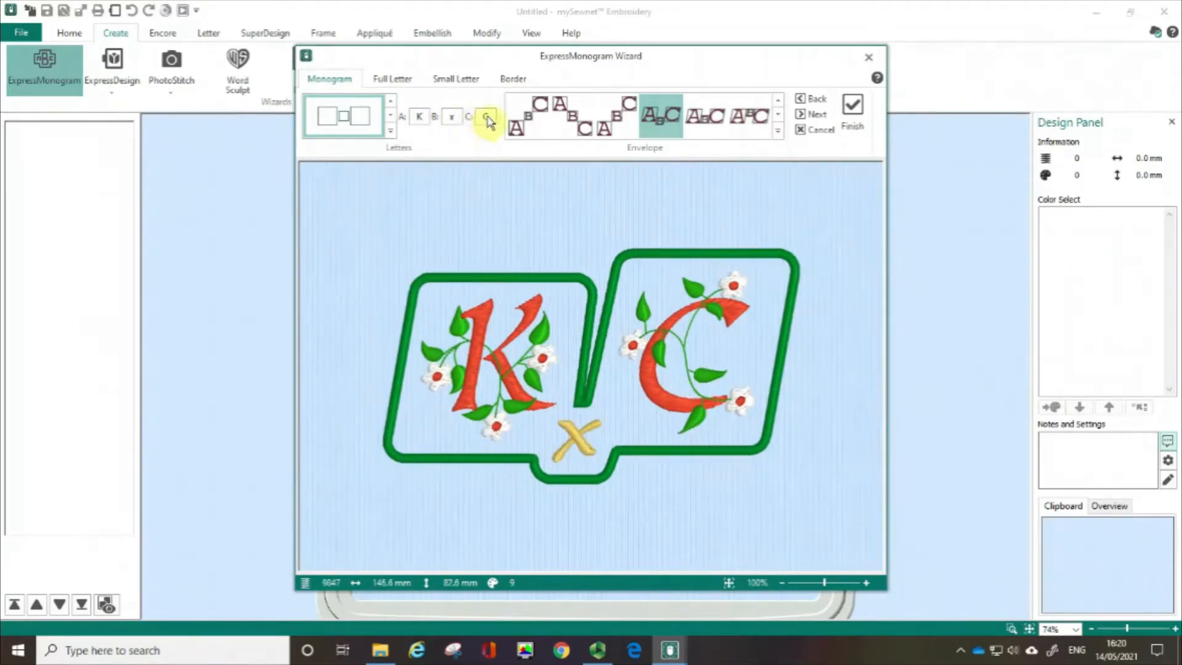
pyautogui.click(418, 125)
pyautogui.write('T')
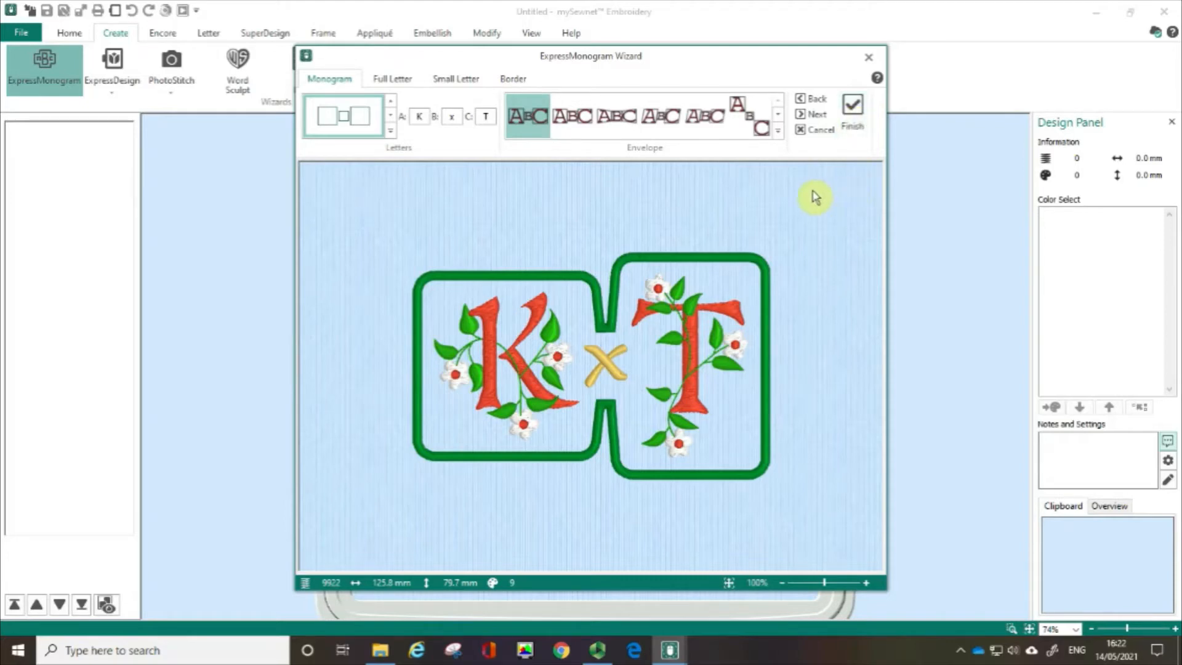
# Try the first Italic3 envelope and the sixth Shaped1 envelope on the monogram.
pyautogui.click(779, 131)
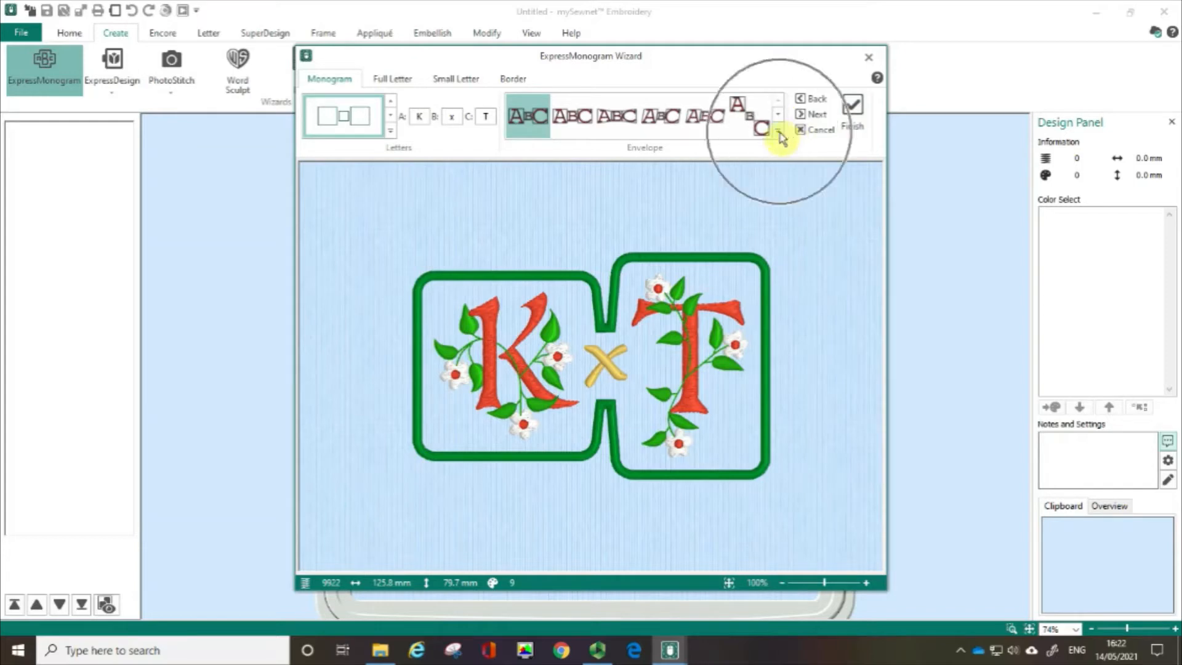
pyautogui.click(780, 134)
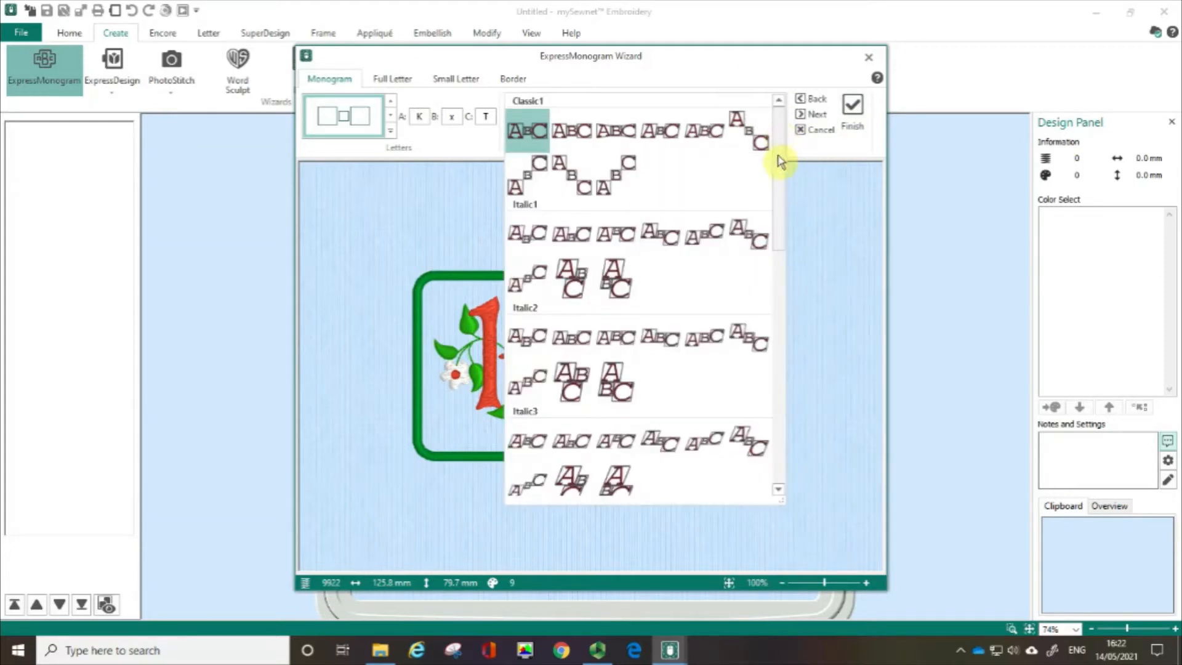
pyautogui.moveTo(780, 157); pyautogui.dragTo(781, 243)
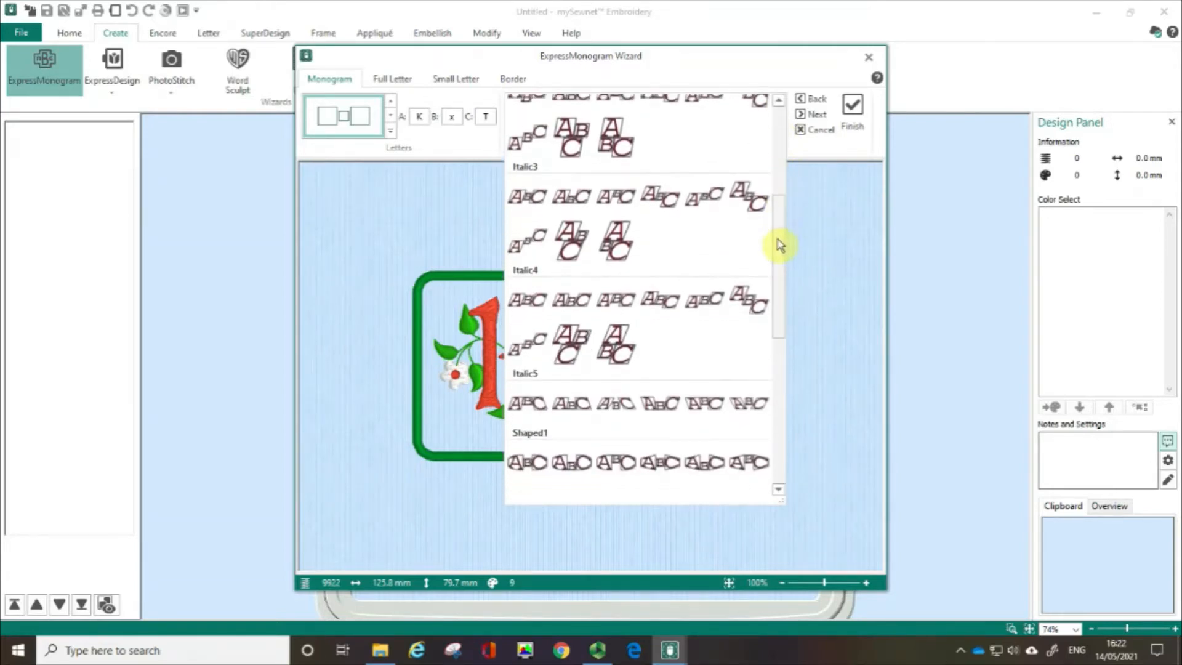
pyautogui.click(526, 209)
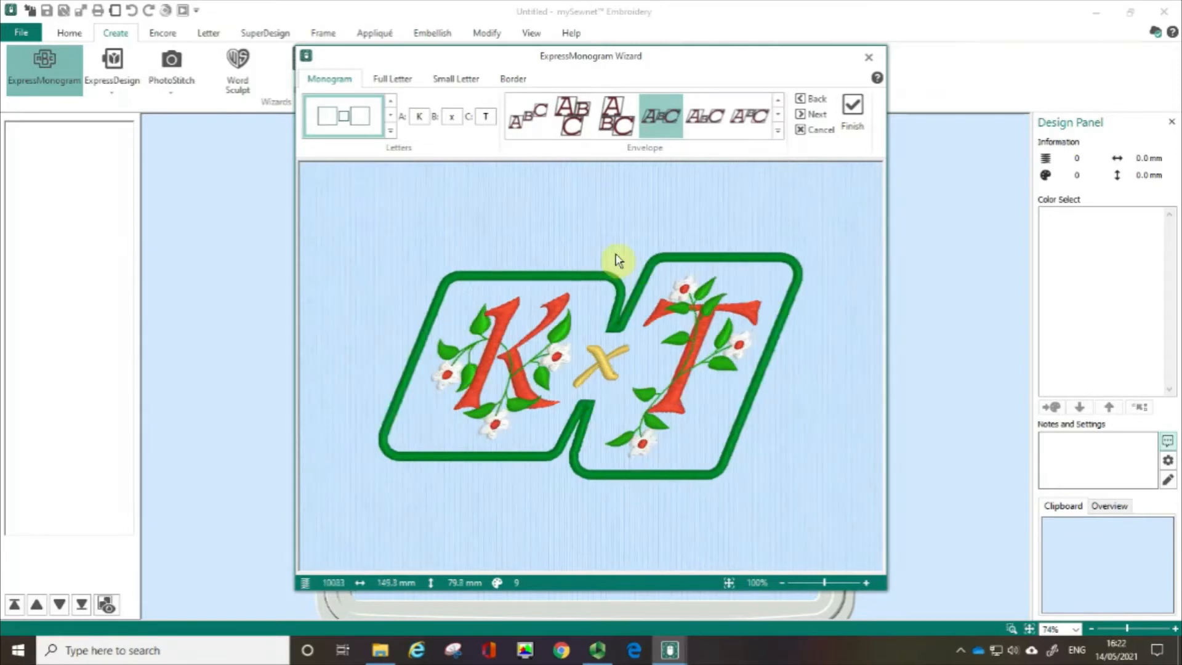
pyautogui.click(779, 131)
pyautogui.moveTo(781, 327); pyautogui.dragTo(778, 394)
pyautogui.click(750, 282)
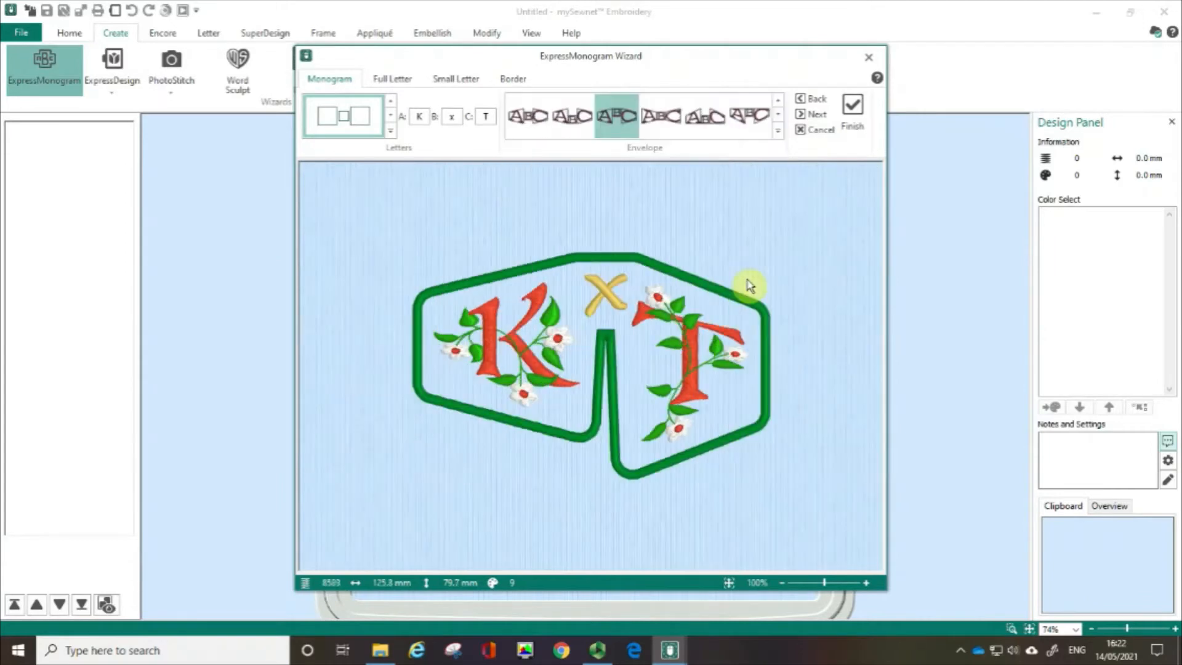
# Apply the FSF_Straight06 envelope from the Straight1 group to the monogram.
pyautogui.click(778, 130)
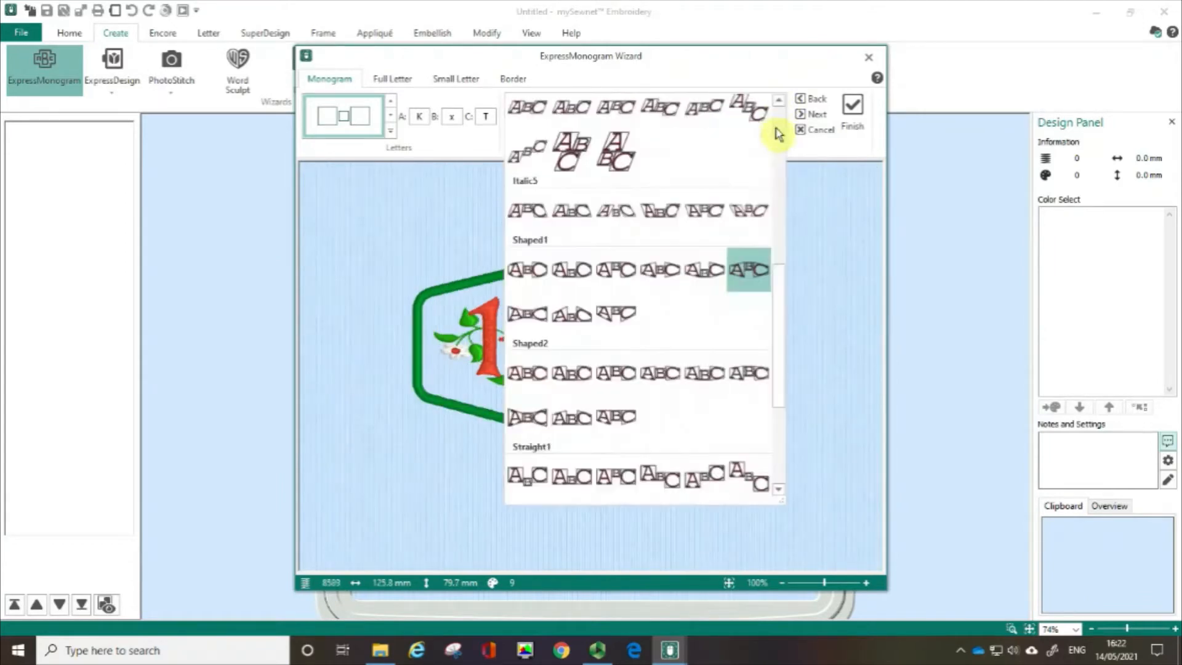
pyautogui.scroll(-3, 777, 351)
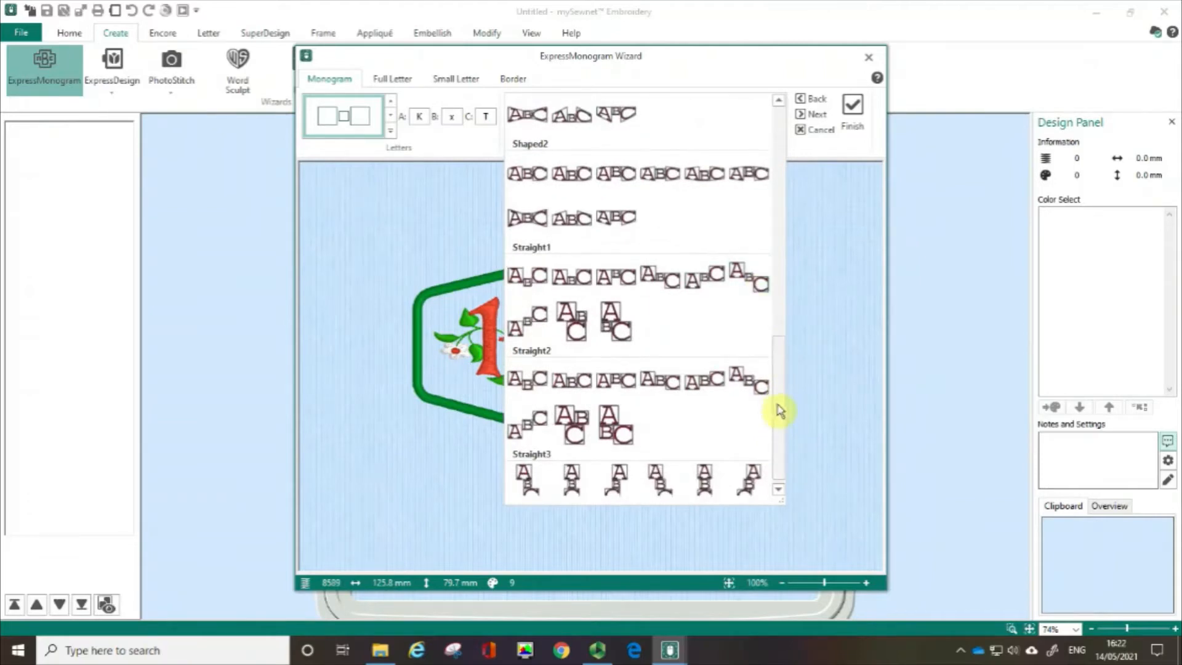
pyautogui.scroll(-1, 780, 424)
pyautogui.press('ctrl')
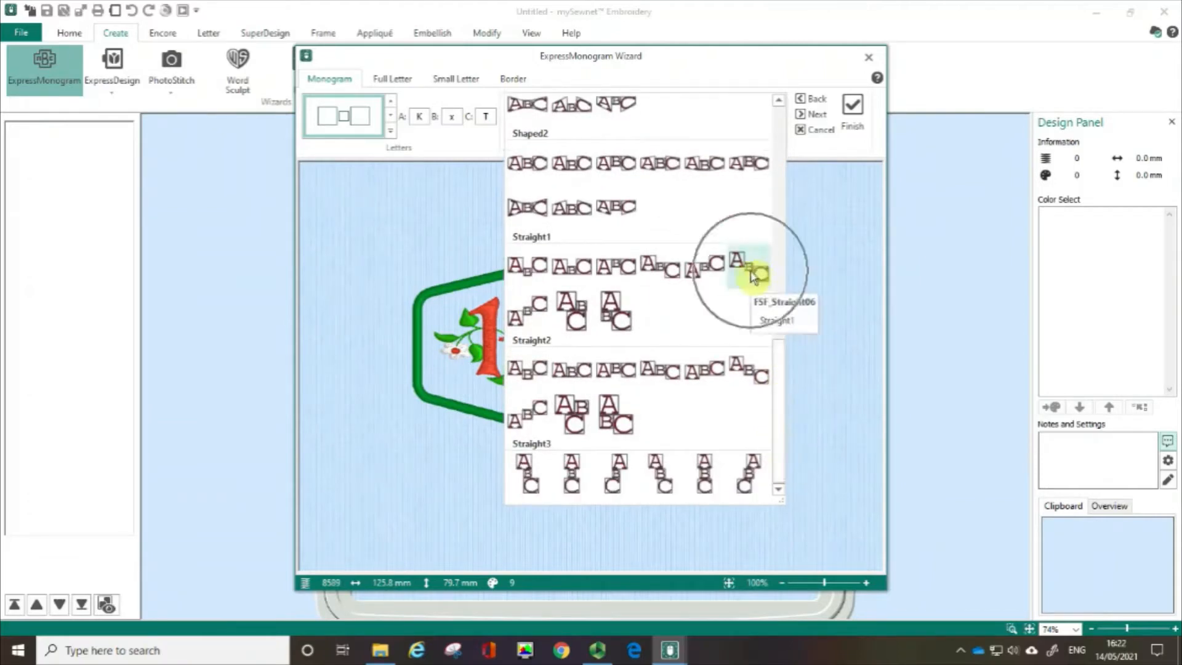
pyautogui.click(754, 277)
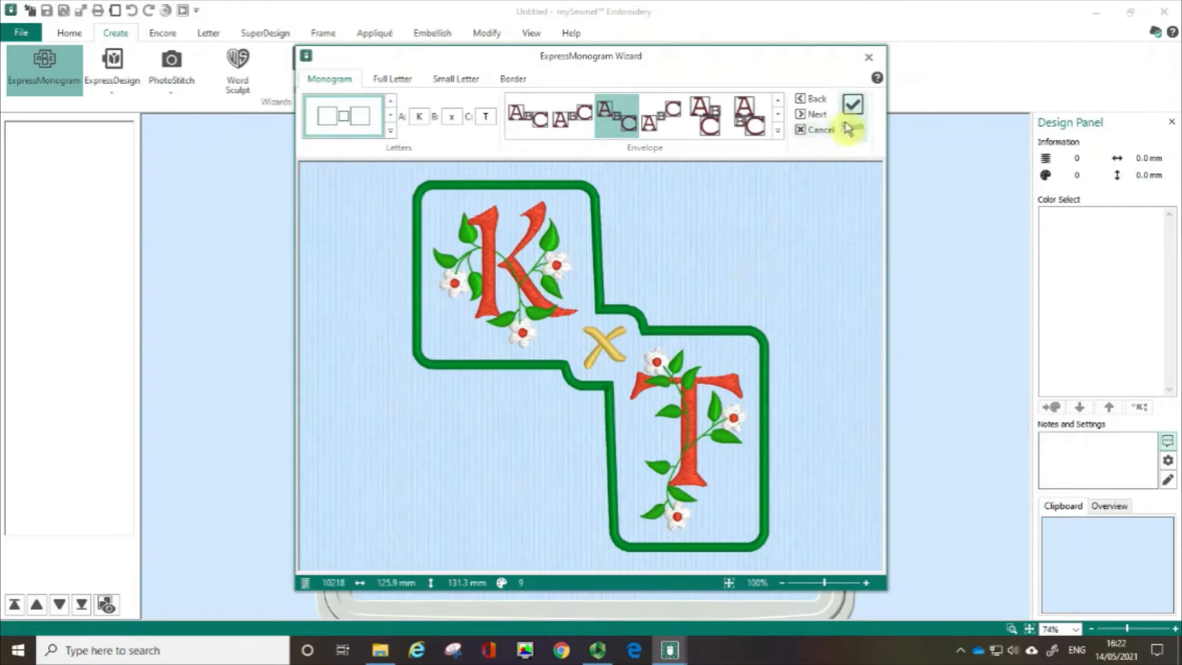
pyautogui.press('ctrl')
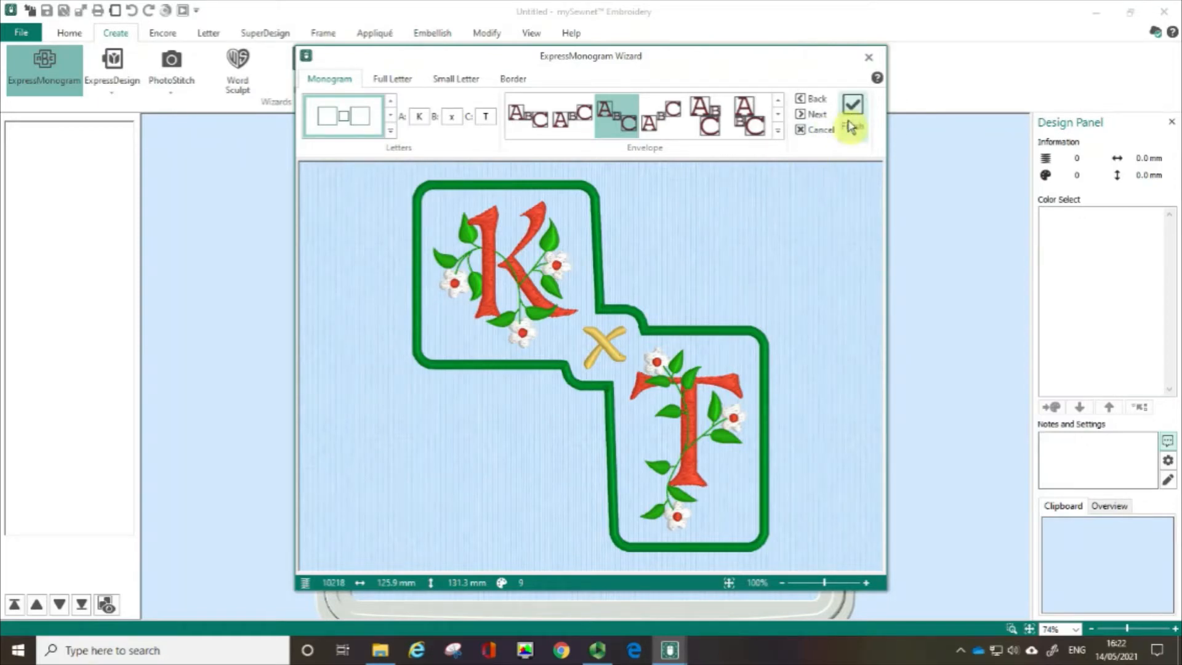
# Set the full letters' font to the floral Acorn 6C UC 35-60mm.
pyautogui.click(395, 87)
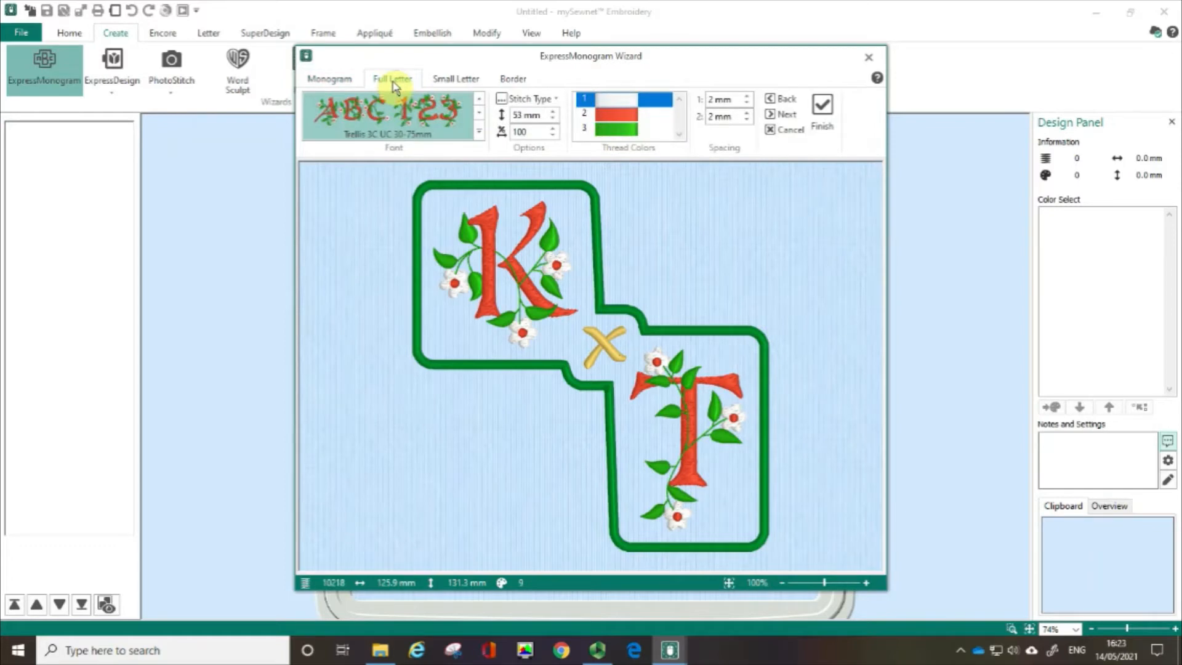
pyautogui.click(405, 136)
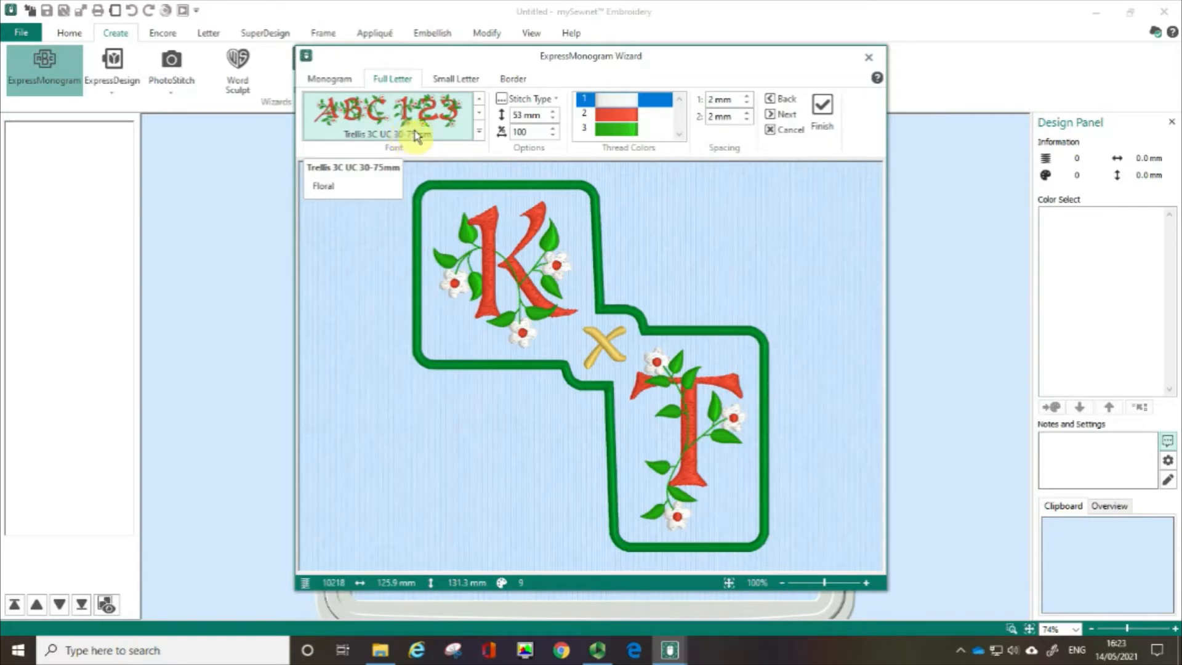
pyautogui.click(480, 132)
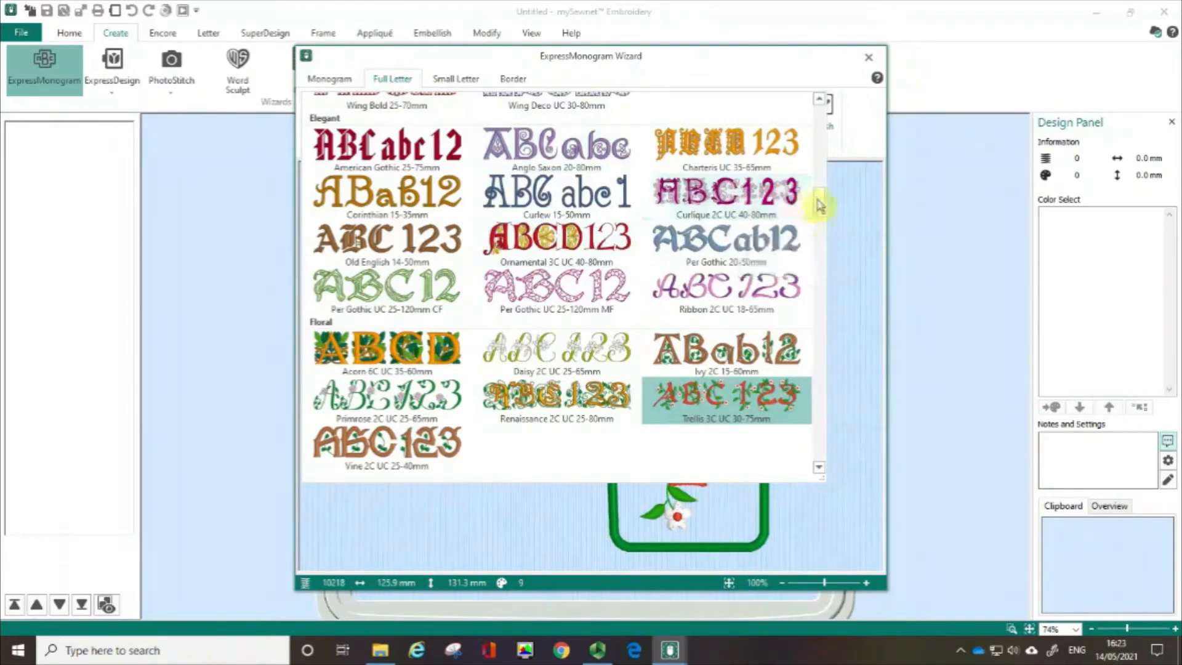
pyautogui.moveTo(820, 207)
pyautogui.mouseDown()
pyautogui.moveTo(817, 388)
pyautogui.moveTo(821, 105)
pyautogui.moveTo(826, 216)
pyautogui.mouseUp()
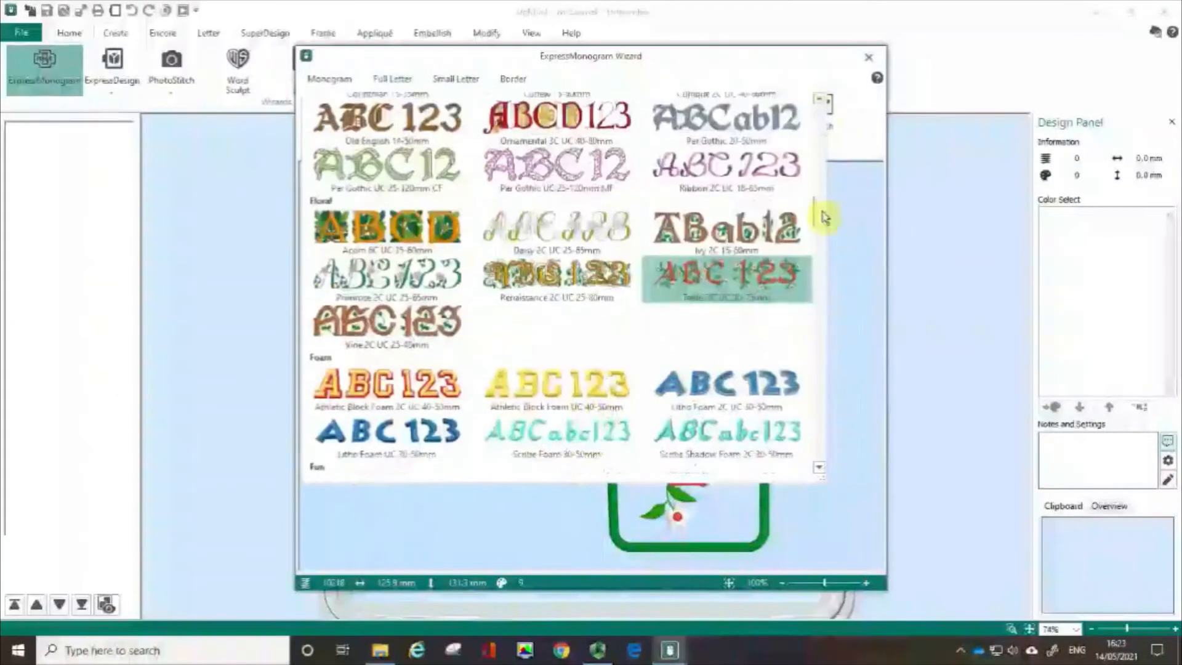
pyautogui.click(408, 231)
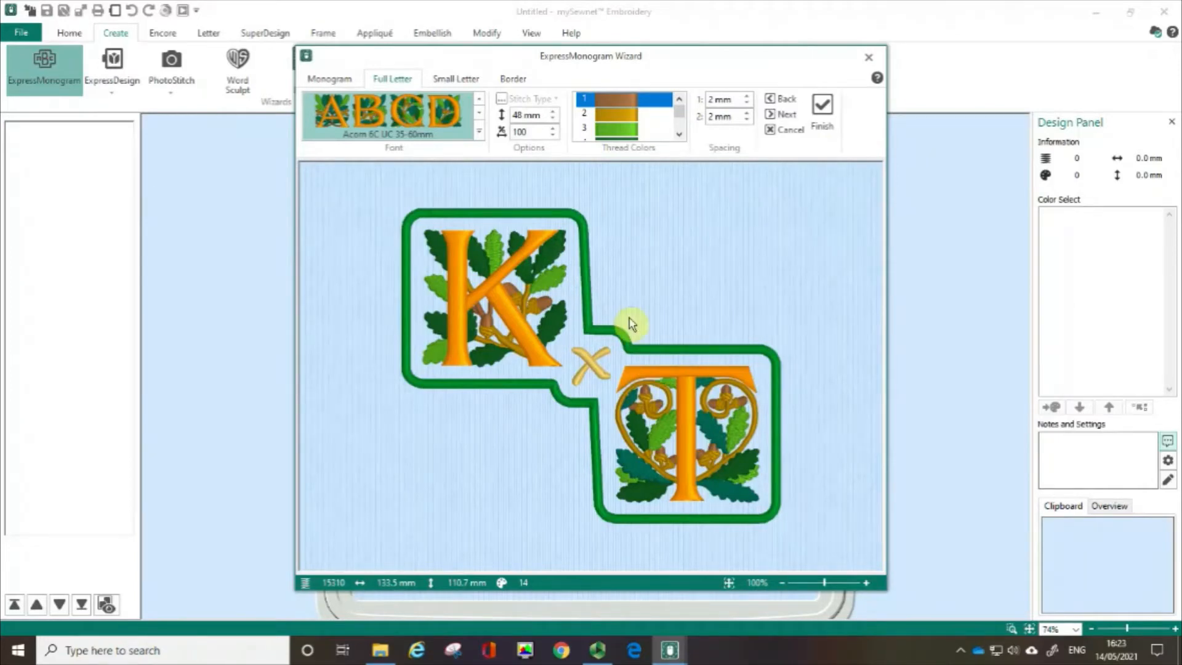
pyautogui.press('ctrl')
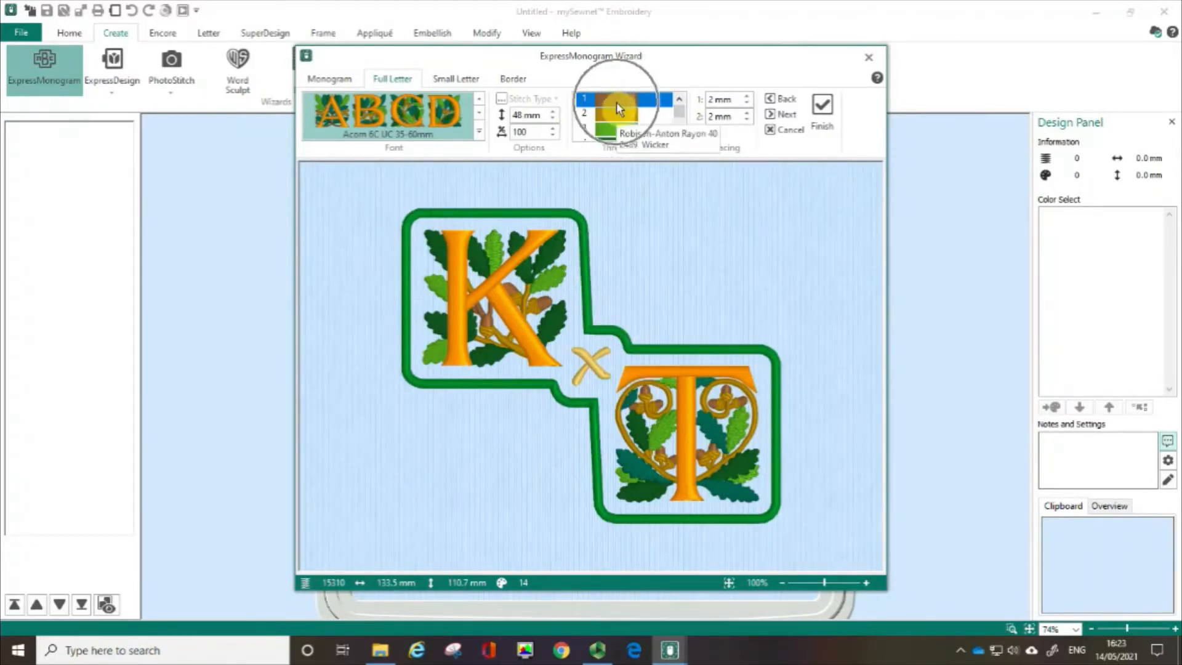
# Set the small letter's font to Corinthian 15-35mm from the Elegant category.
pyautogui.press('ctrl')
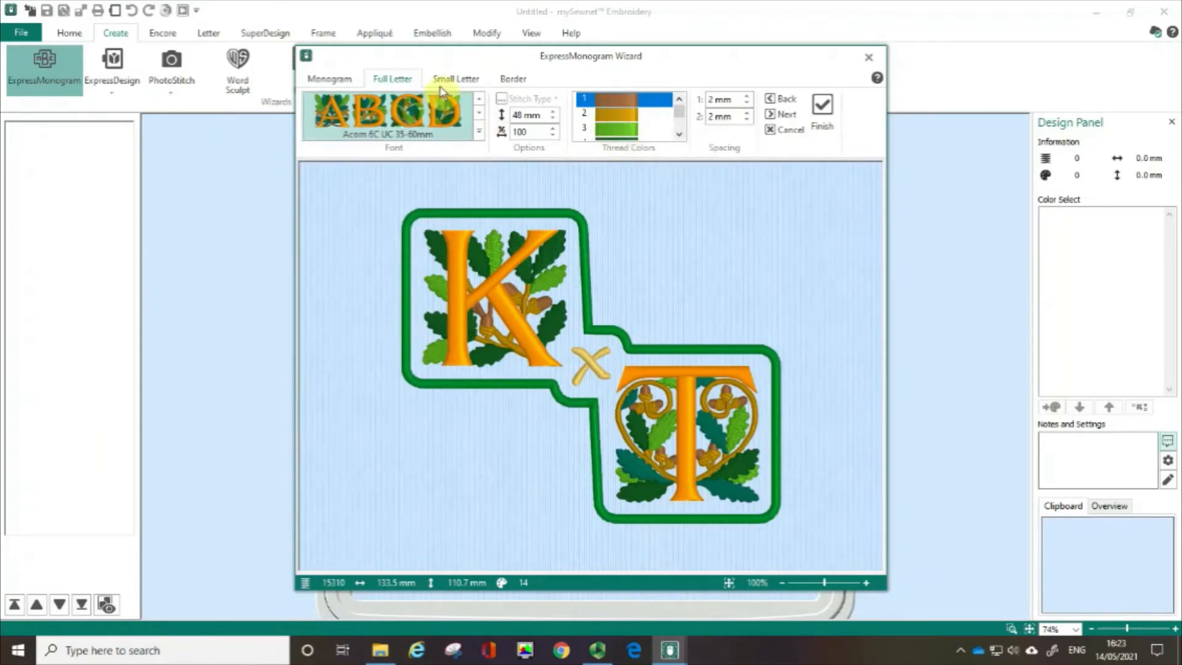
pyautogui.press('ctrl')
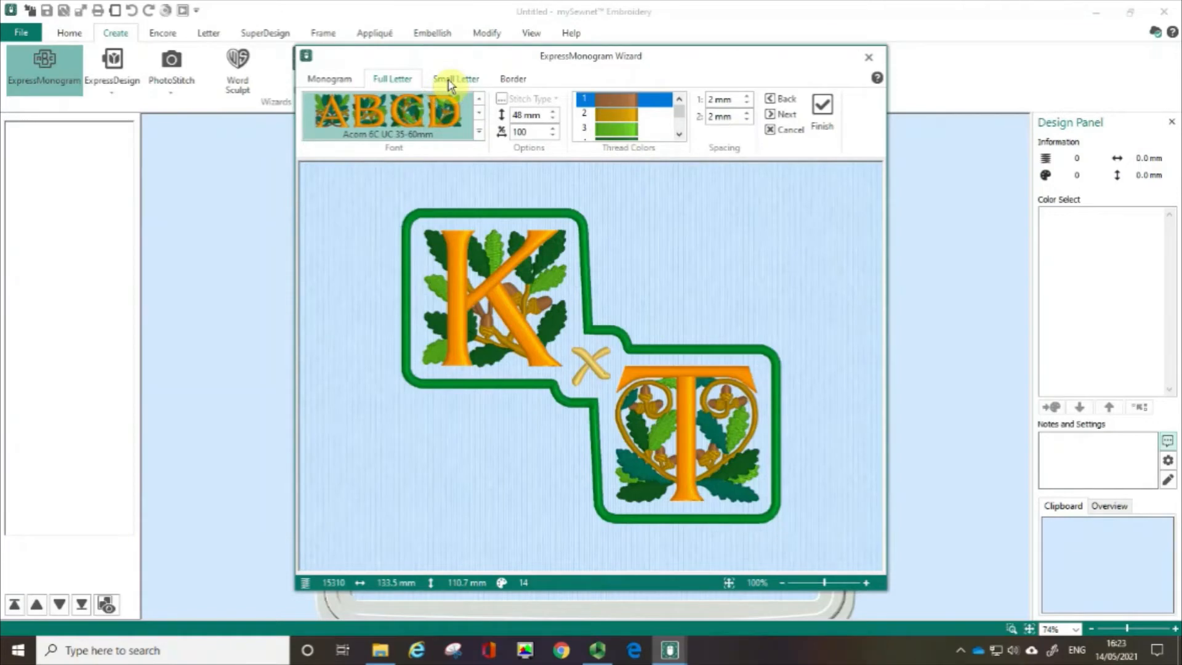
pyautogui.click(448, 84)
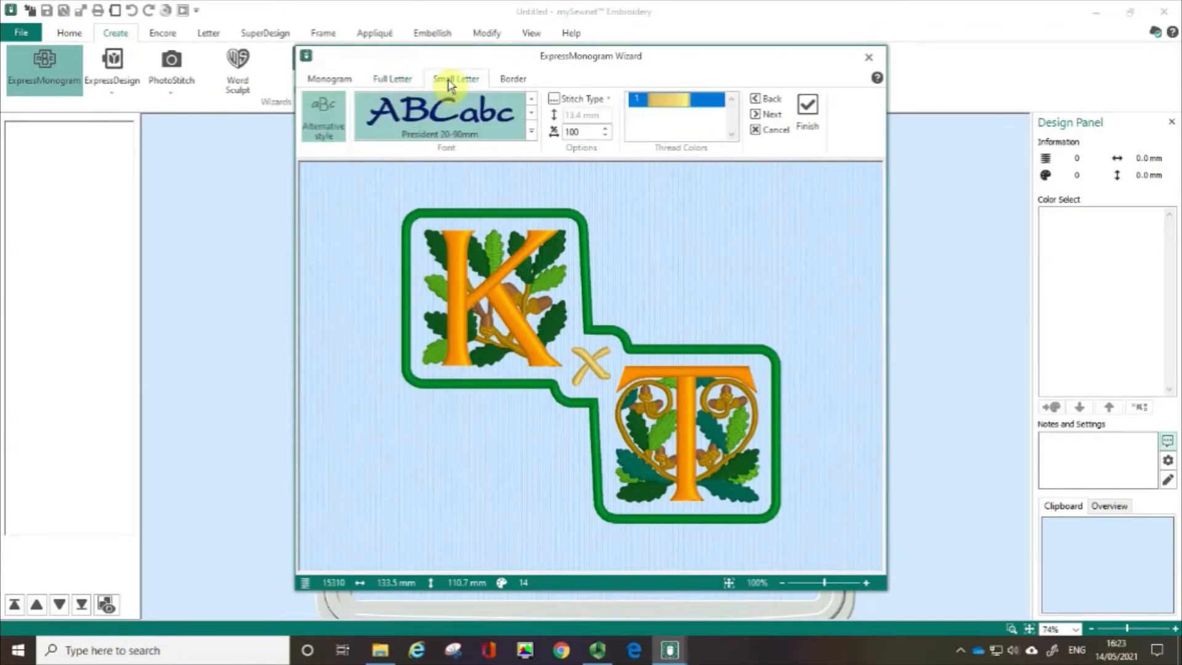
pyautogui.click(532, 135)
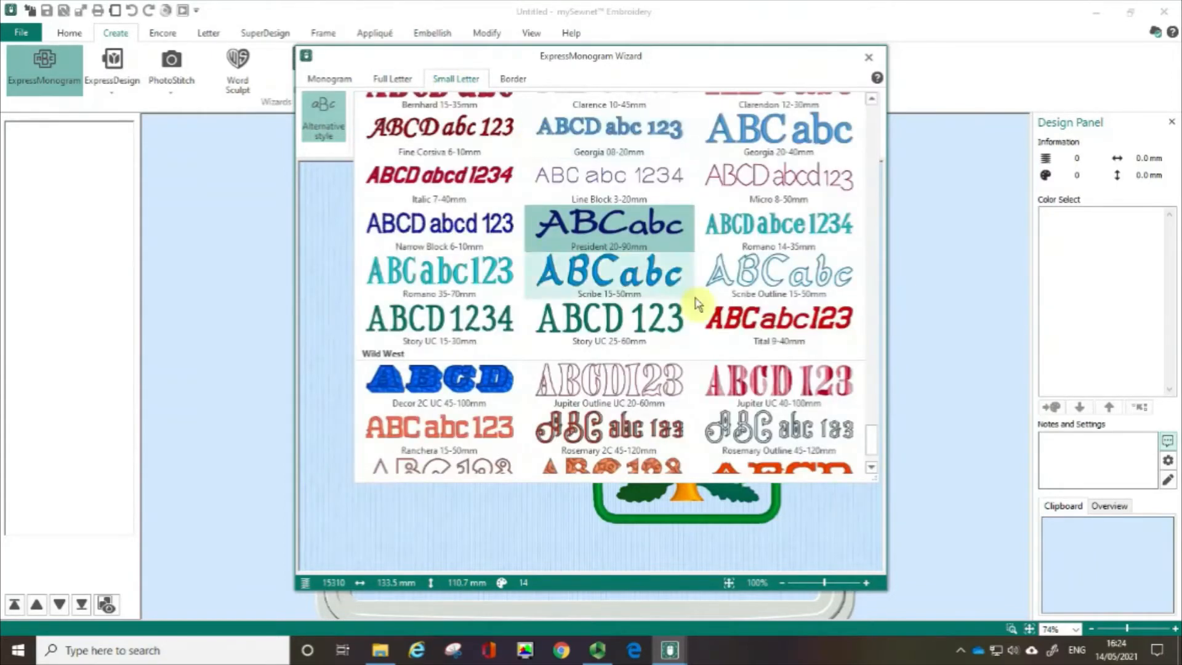
pyautogui.moveTo(878, 453); pyautogui.dragTo(878, 201)
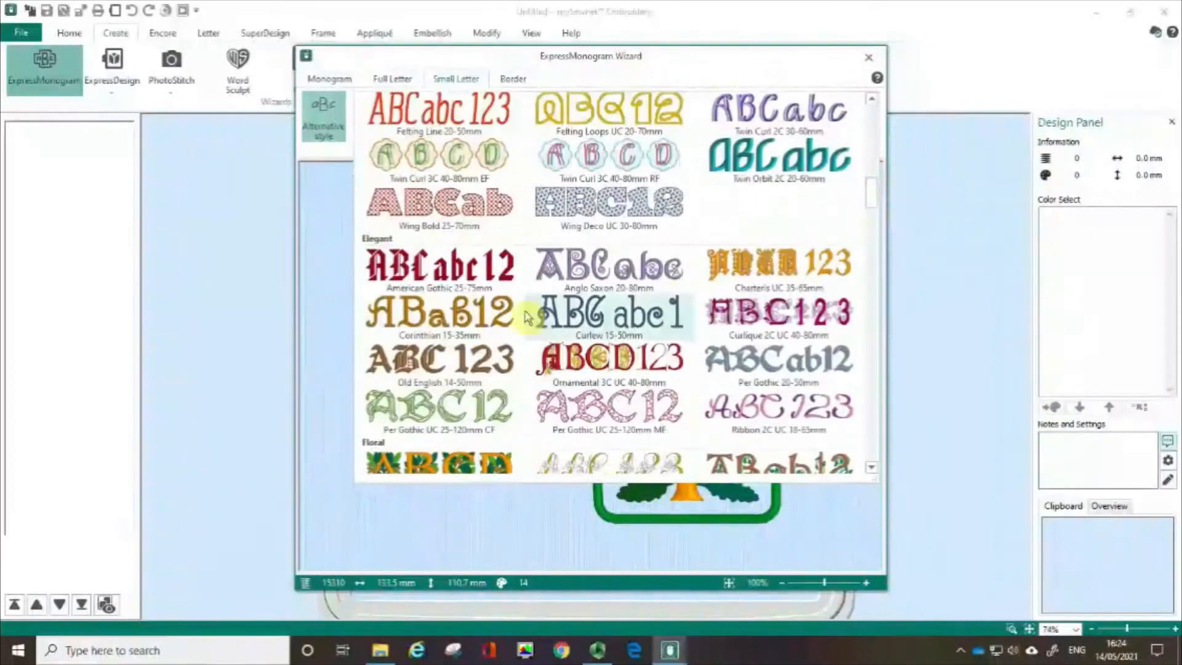
pyautogui.click(452, 319)
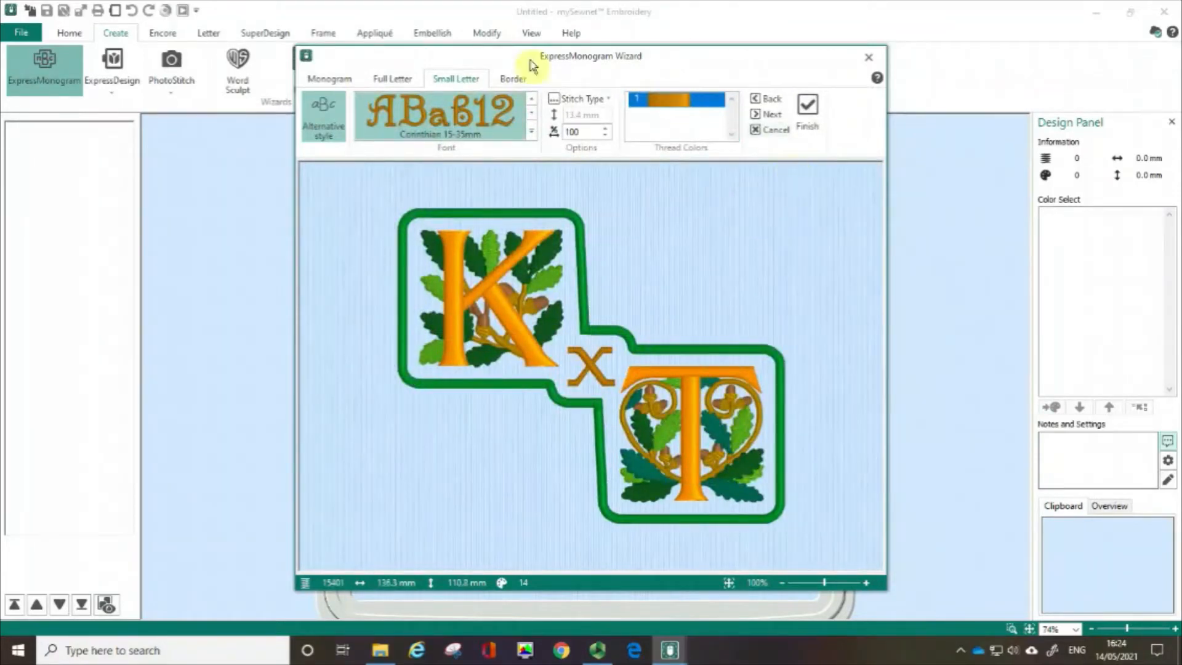
# Turn the monogram's border off to preview the bare letters, and turn it back on.
pyautogui.click(513, 80)
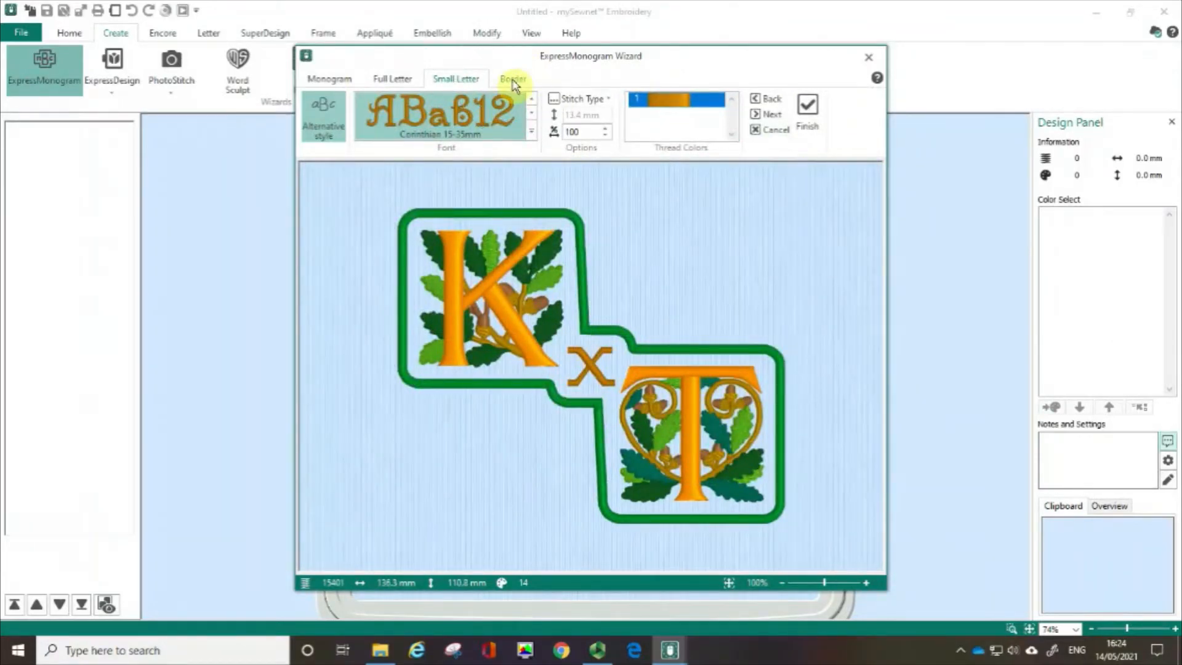
pyautogui.click(512, 80)
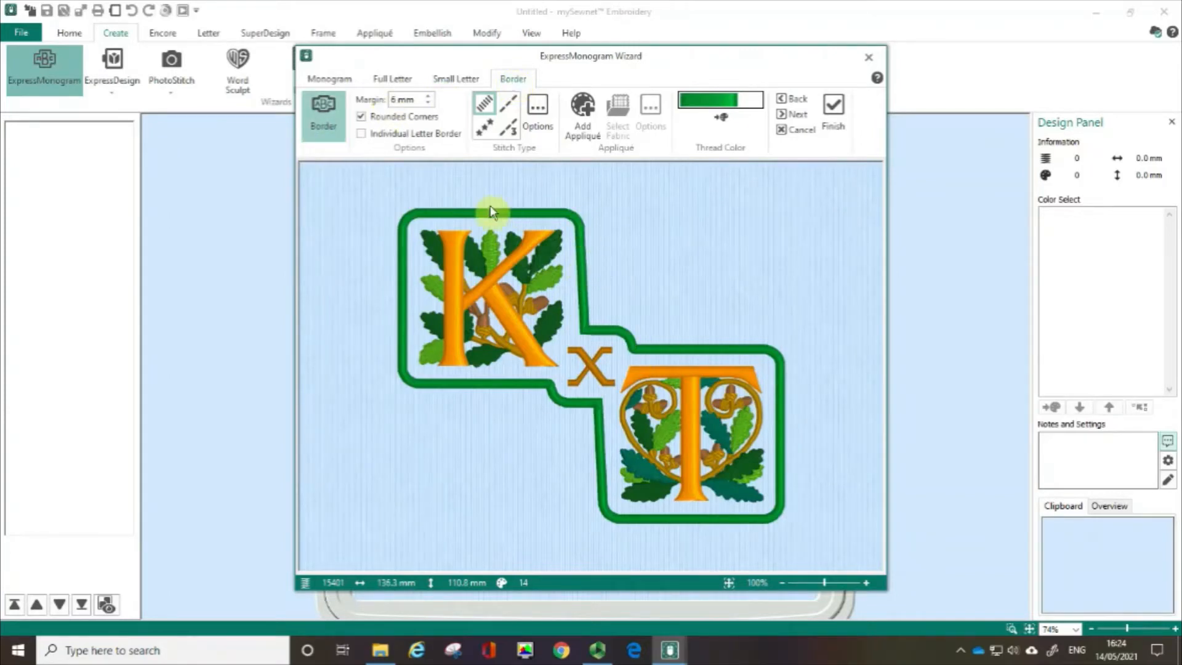
pyautogui.click(325, 117)
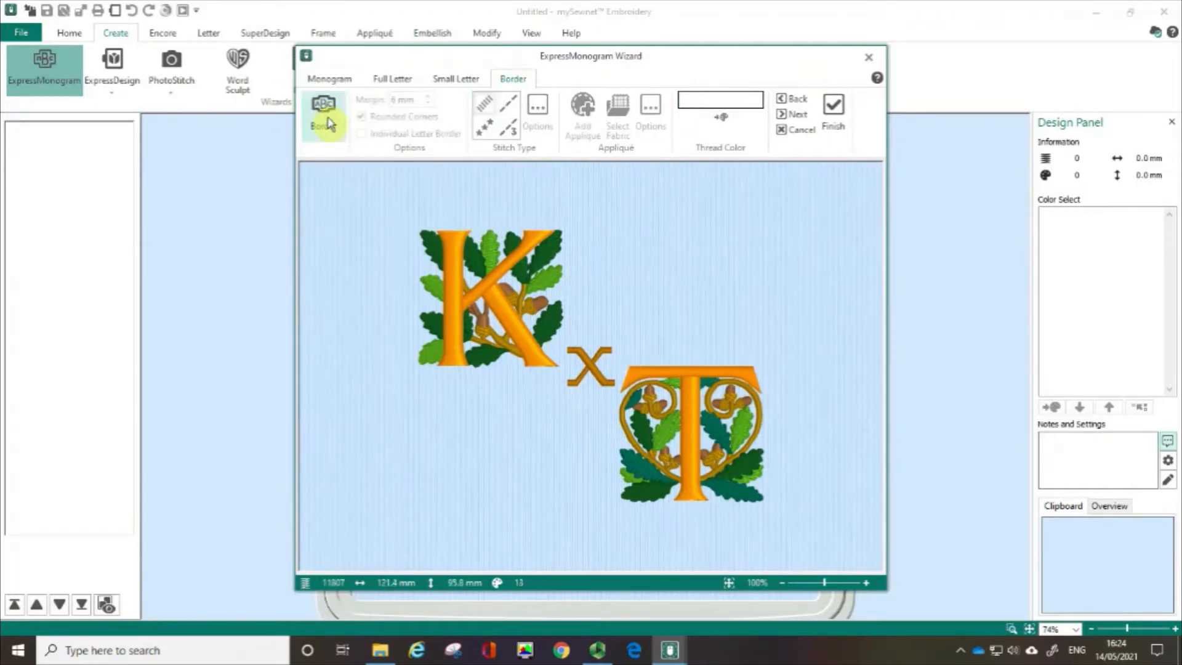
pyautogui.click(329, 123)
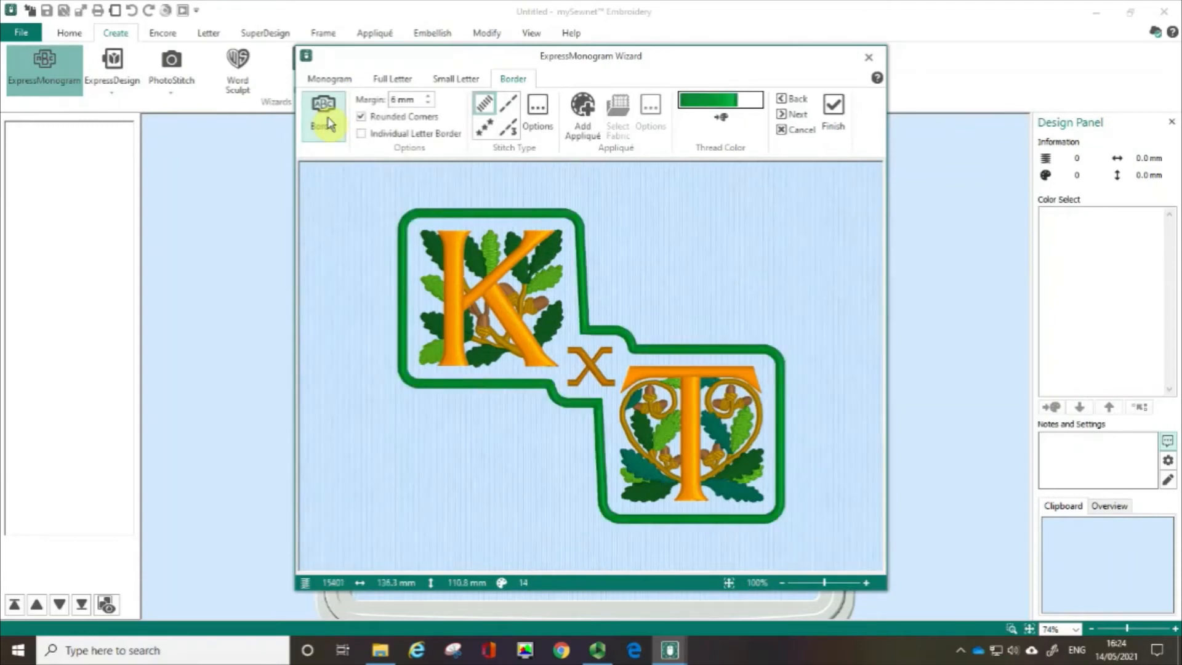
# Try border margins of 11 mm and 4 mm around the monogram, and return the margin to 6 mm.
pyautogui.click(429, 97)
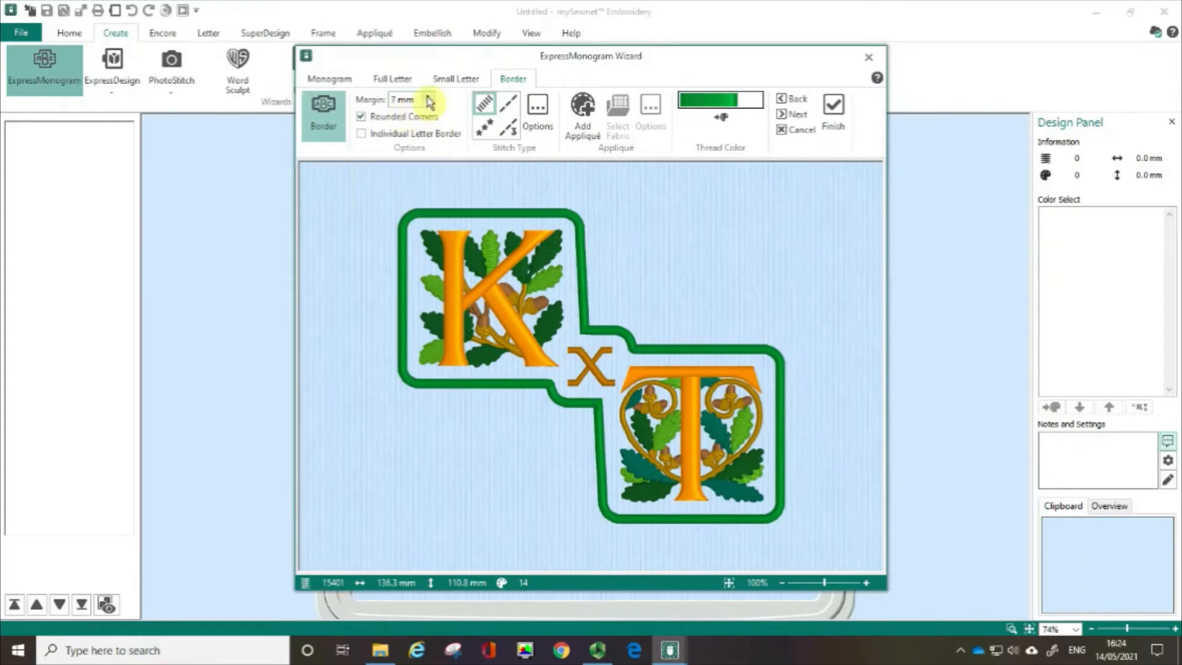
pyautogui.click(429, 96)
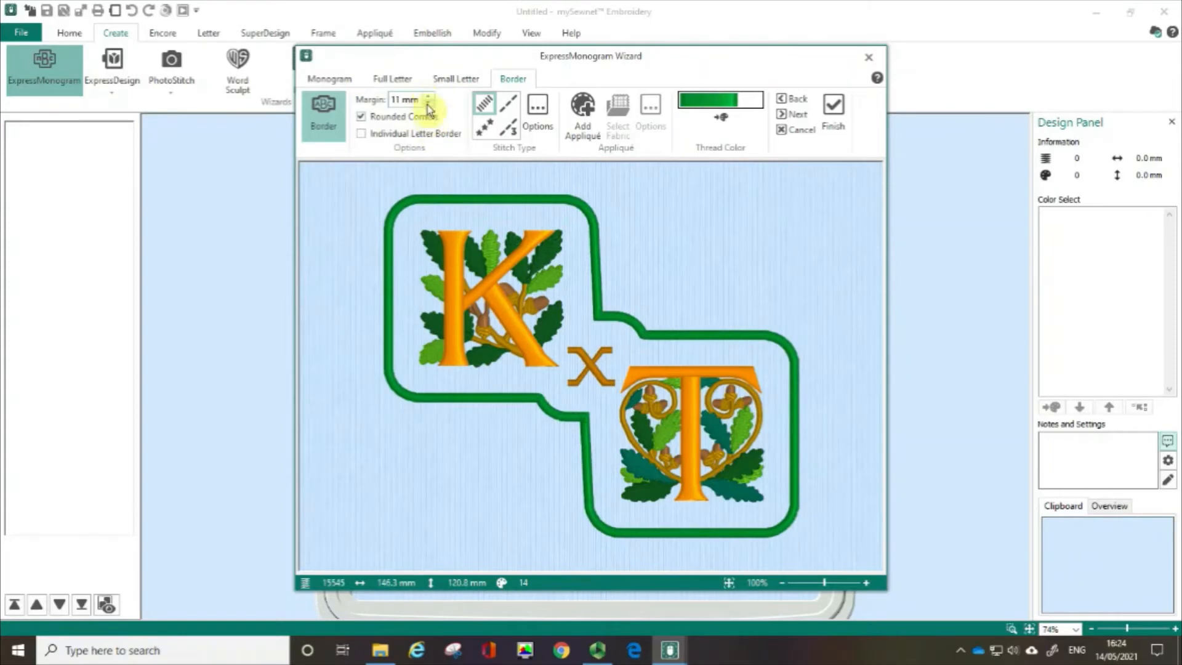
pyautogui.click(429, 104)
pyautogui.click(429, 105)
pyautogui.click(429, 105)
pyautogui.click(429, 105)
pyautogui.click(429, 105)
pyautogui.click(429, 104)
pyautogui.click(429, 104)
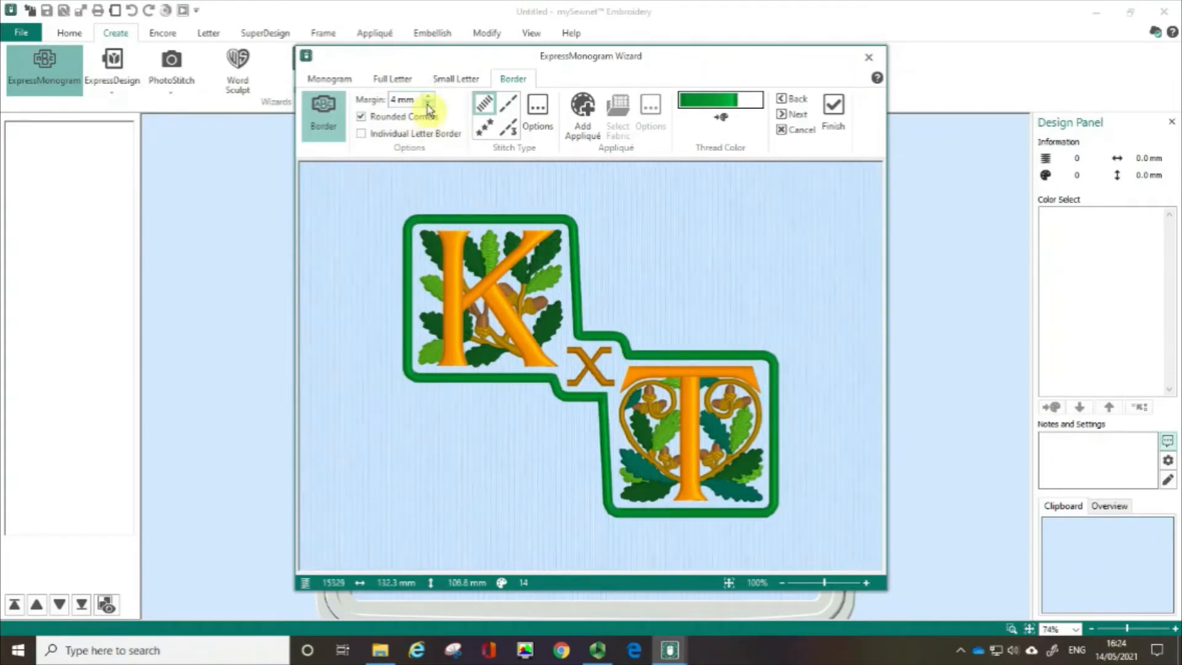
pyautogui.click(428, 96)
pyautogui.click(428, 96)
pyautogui.click(428, 97)
pyautogui.click(428, 104)
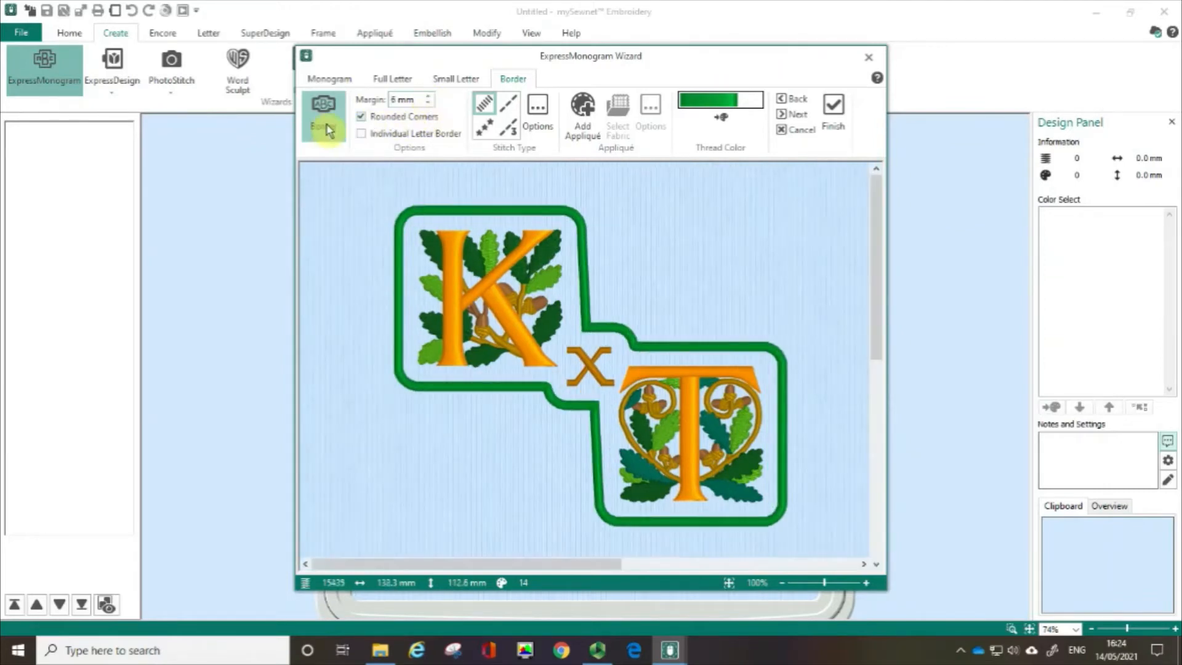
# Try the border with square corners, restore the rounded corners, and try a thin running-stitch line.
pyautogui.click(362, 118)
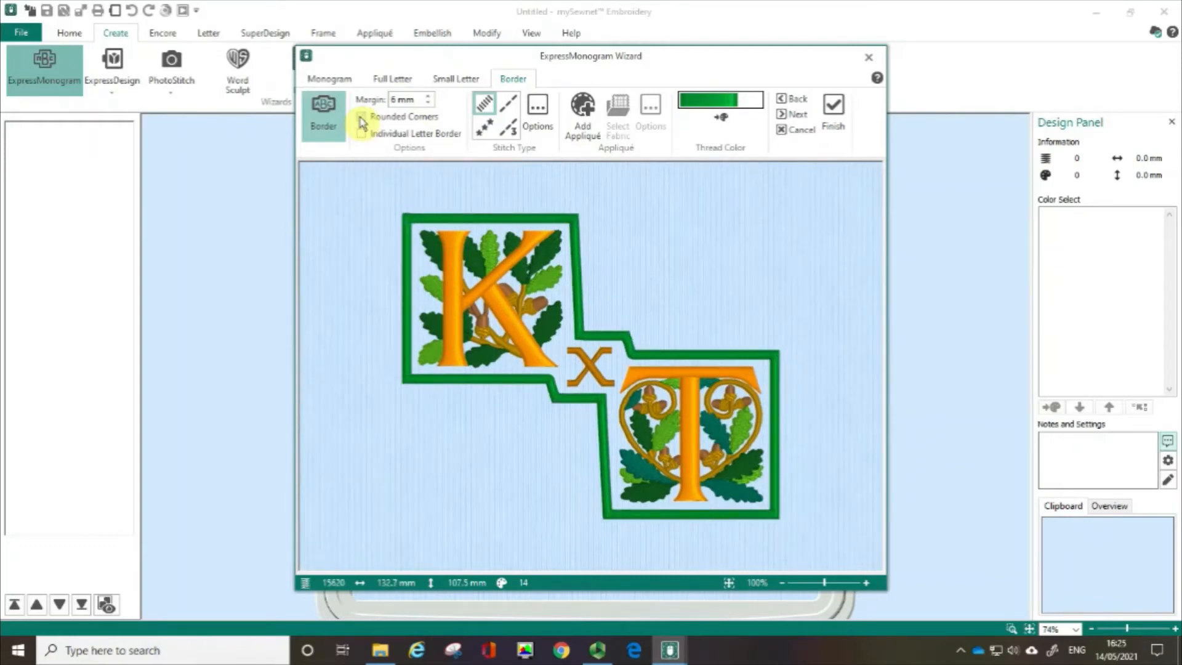
pyautogui.click(362, 118)
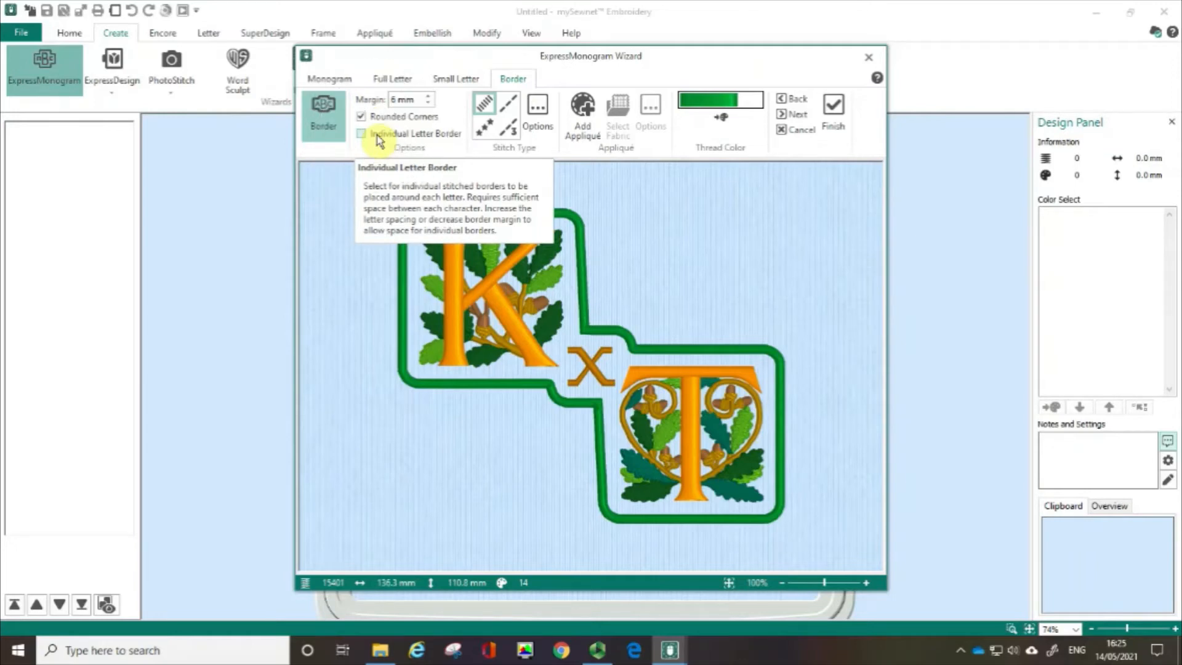
pyautogui.click(509, 108)
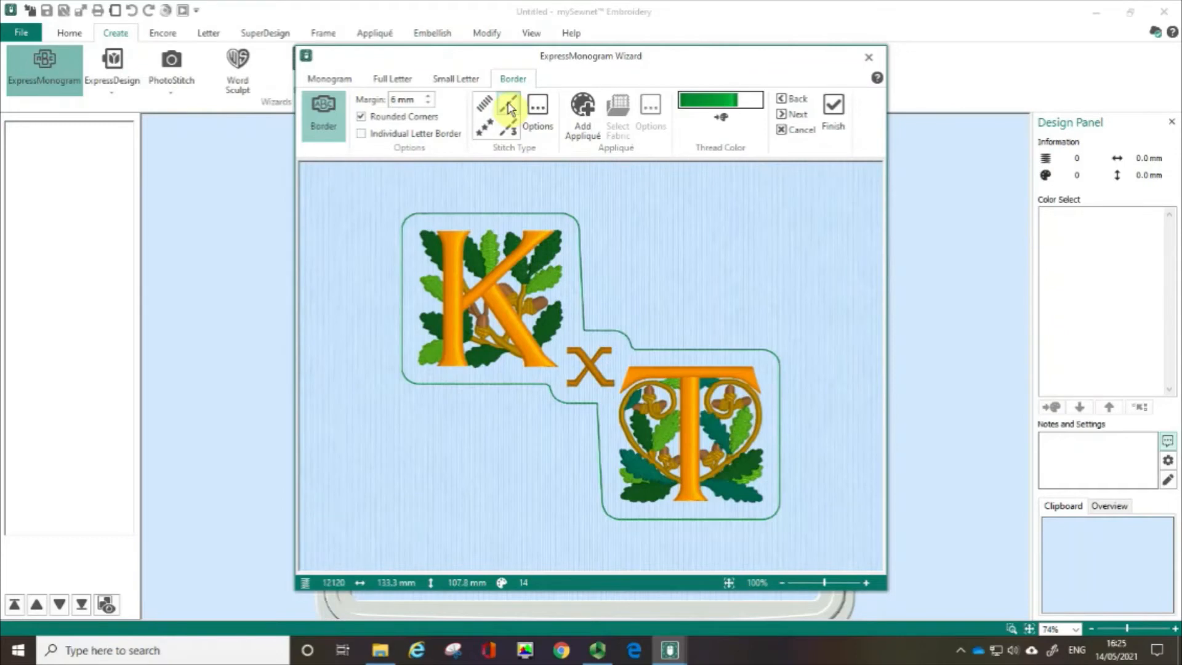
# Change the border to a motif line using bow pattern 24 from the Husqvarna Viking group's G Vintage Stitches category.
pyautogui.click(484, 131)
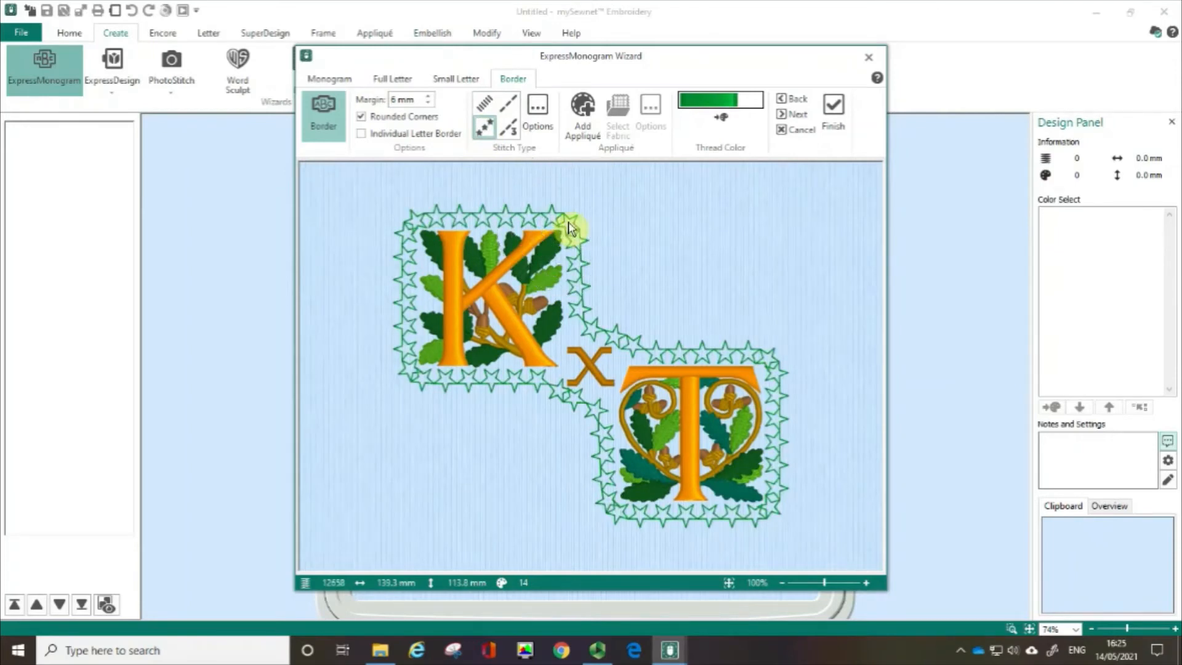
pyautogui.click(538, 119)
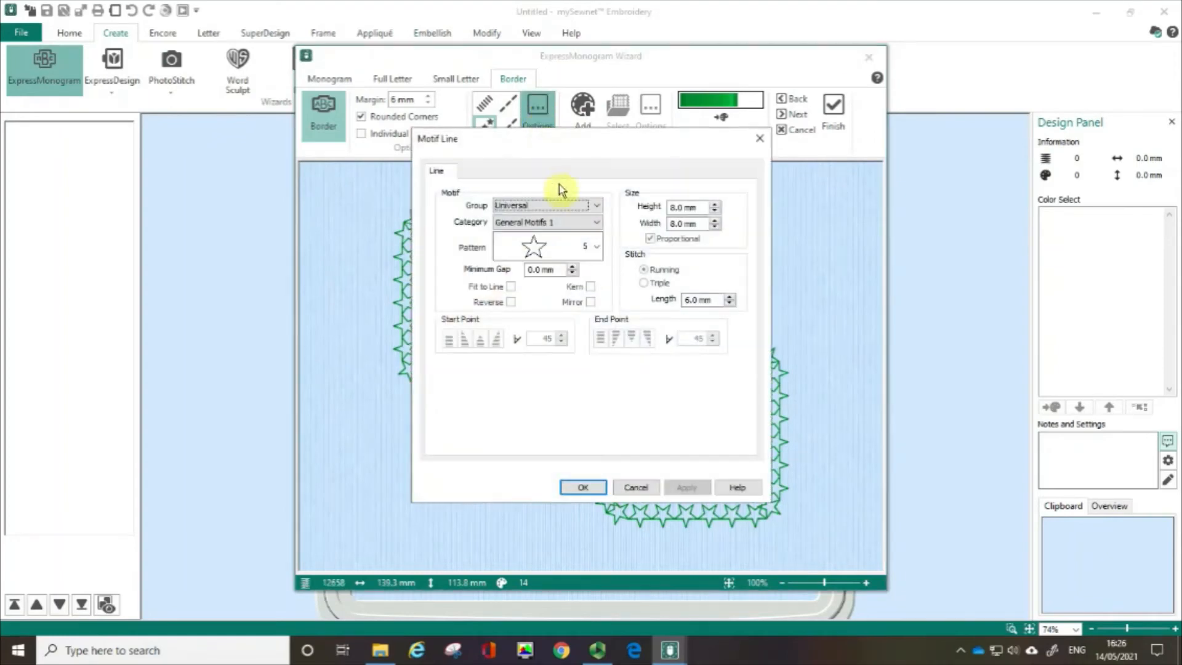
pyautogui.click(597, 208)
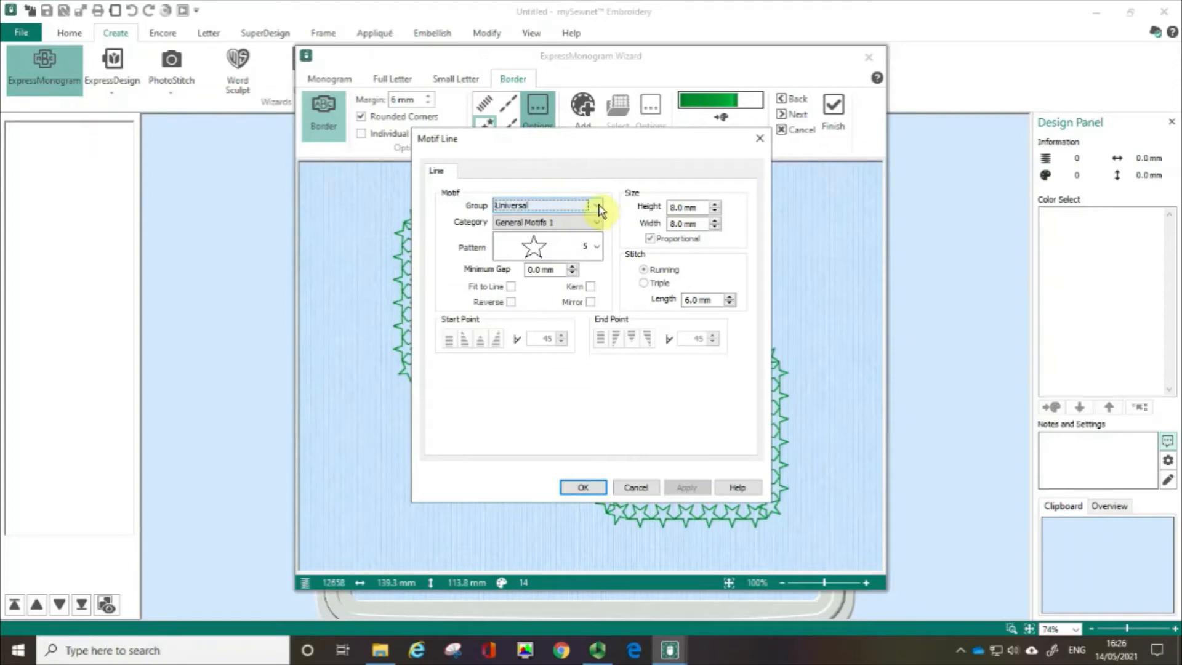
pyautogui.click(597, 206)
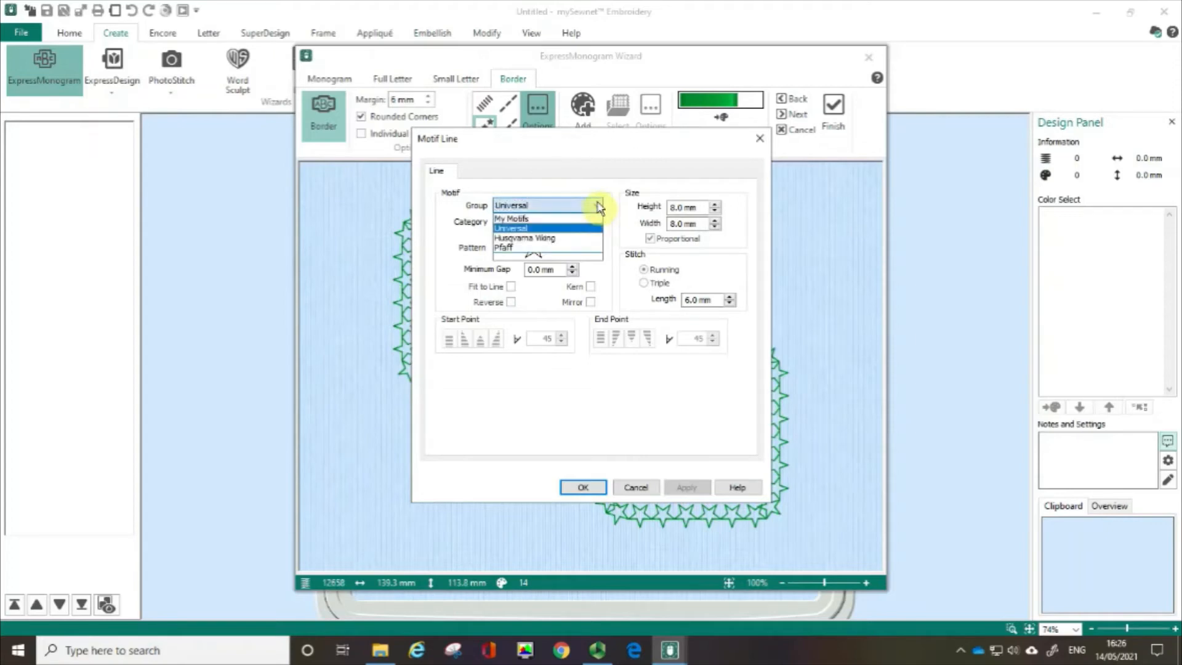
pyautogui.click(586, 242)
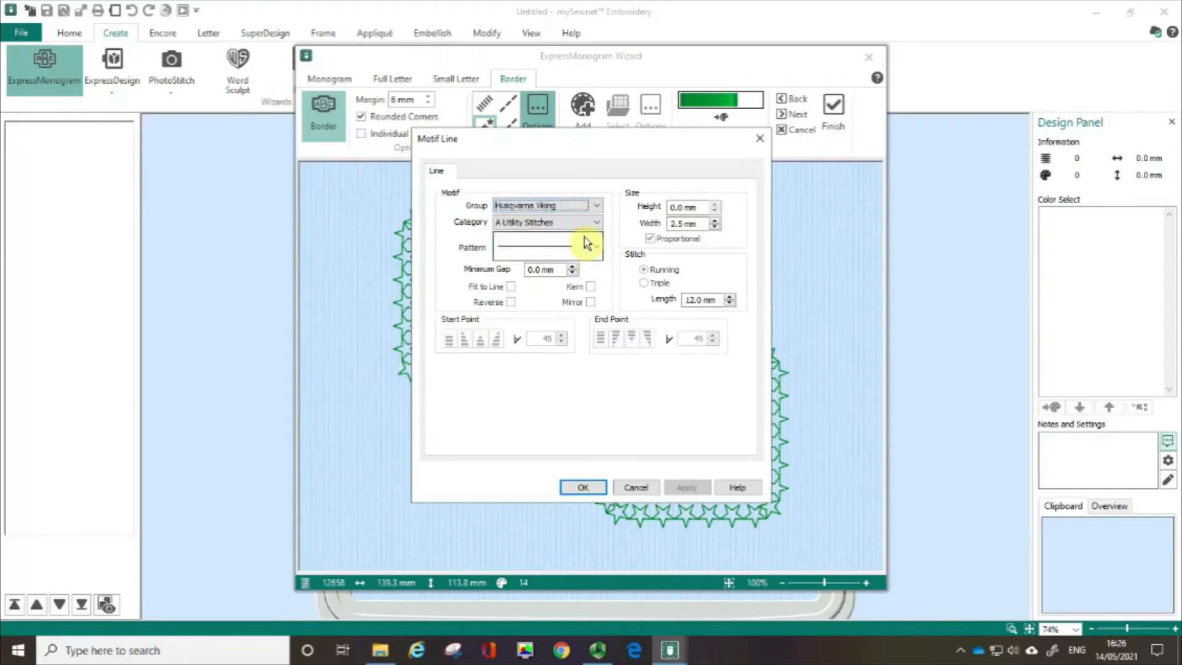
pyautogui.click(595, 223)
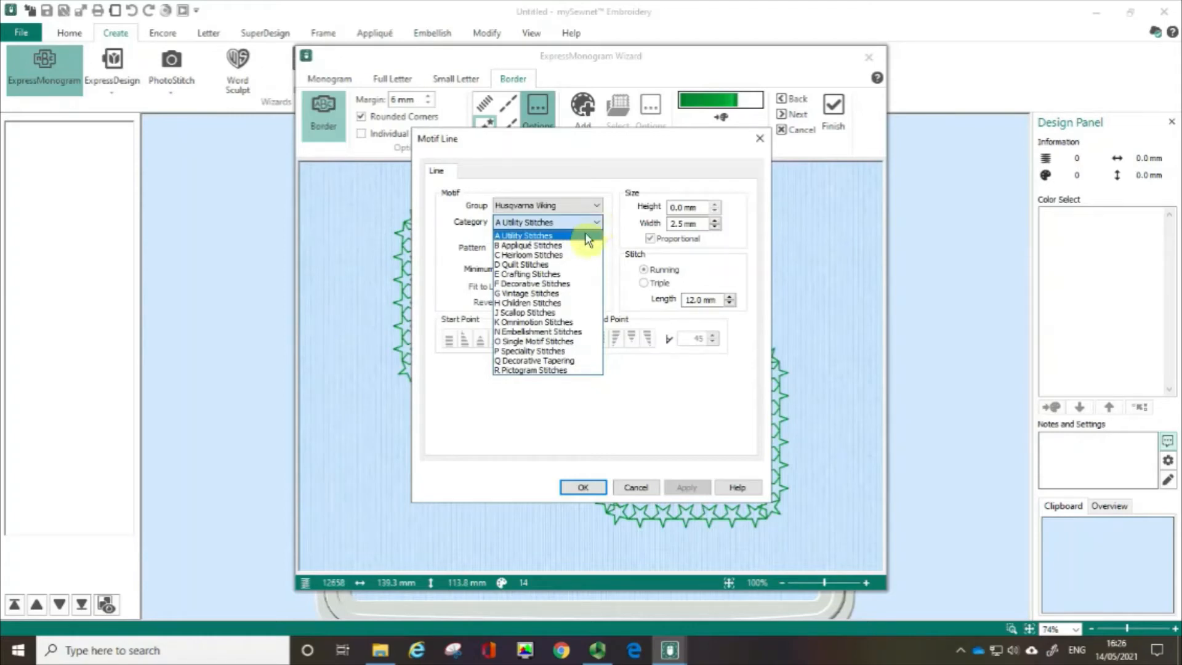
pyautogui.click(563, 294)
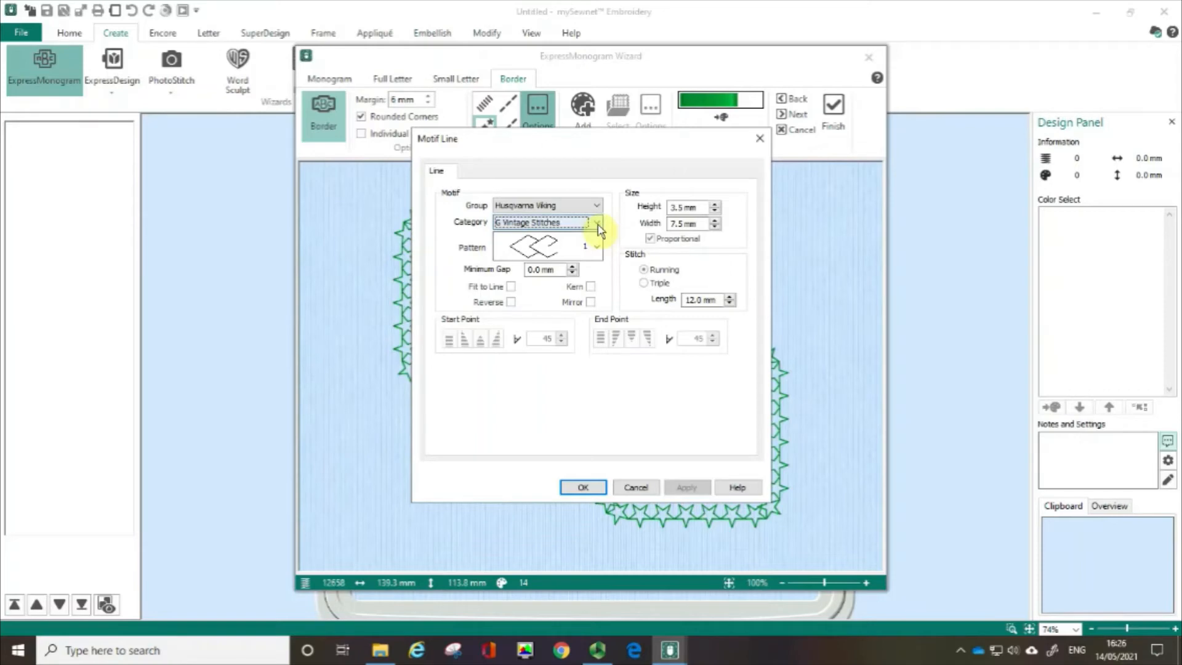
pyautogui.click(597, 246)
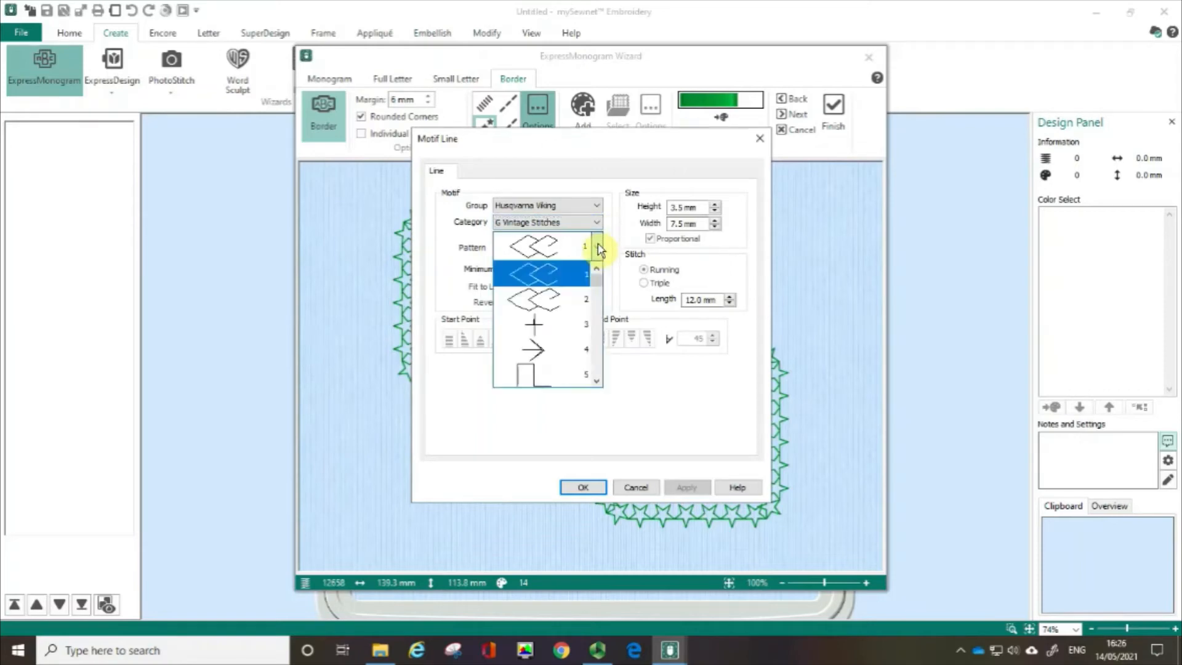
pyautogui.moveTo(597, 285); pyautogui.dragTo(597, 336)
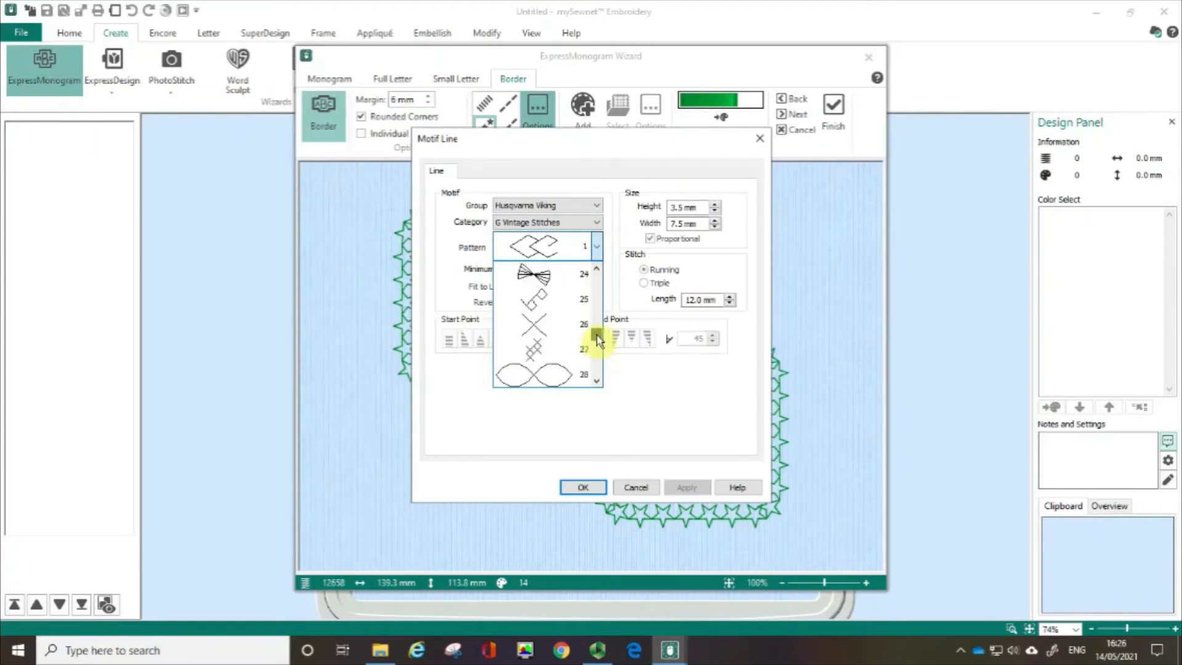
pyautogui.click(562, 278)
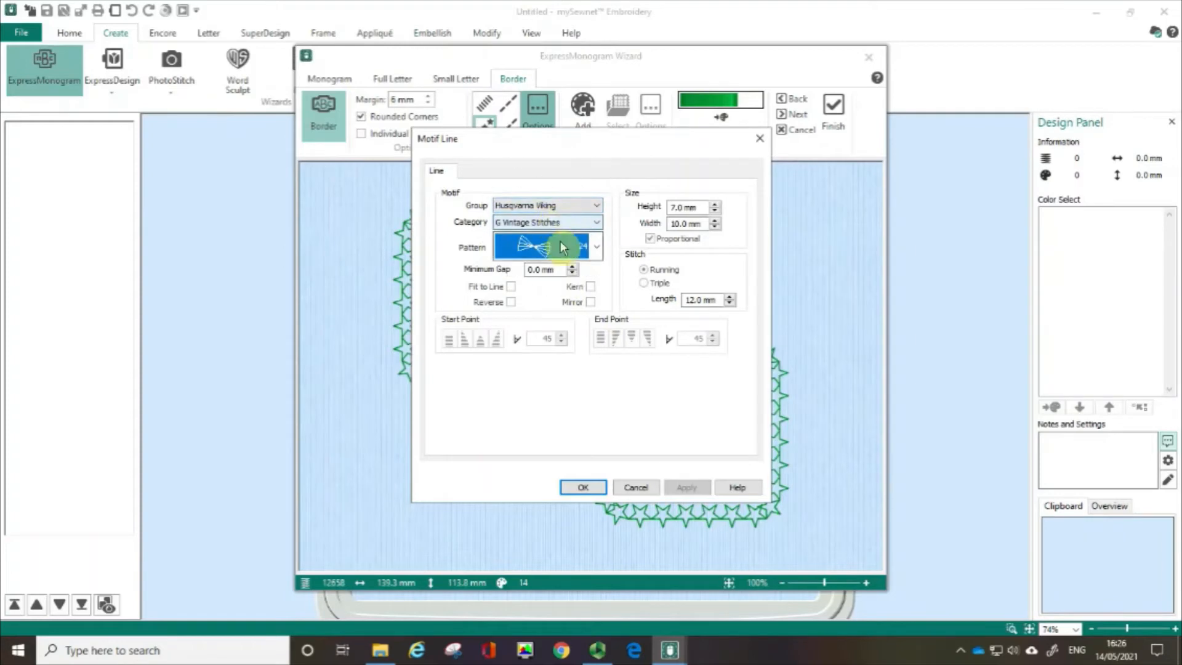
pyautogui.click(577, 489)
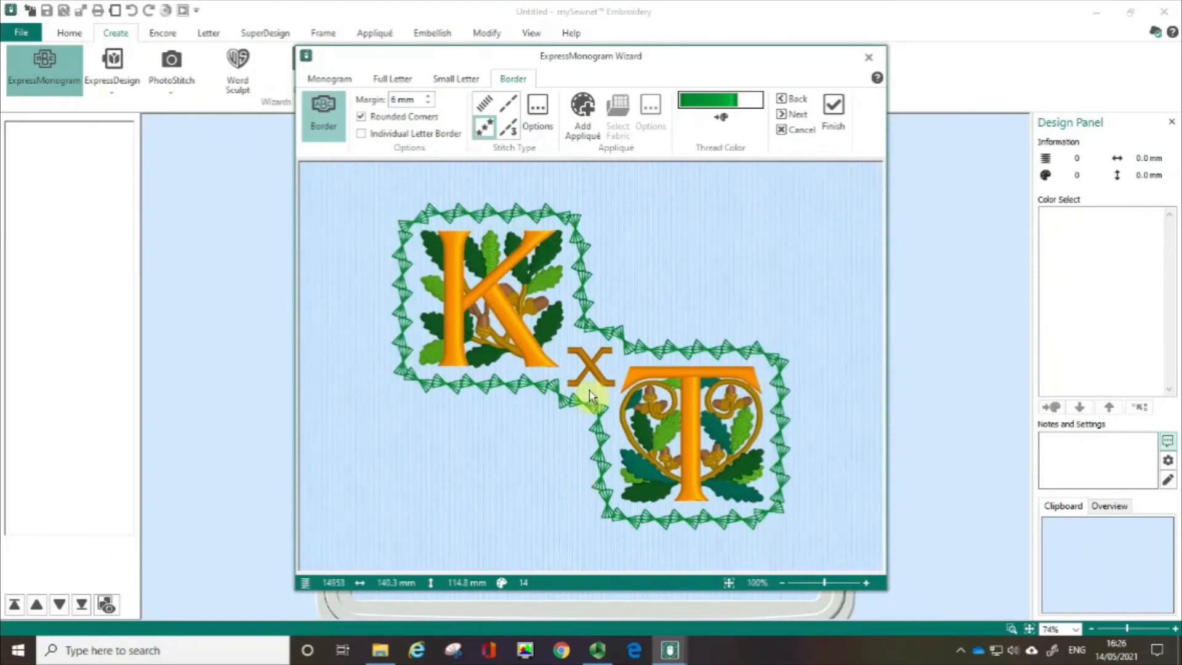
# Change the border motif to leaf pattern 9 from the Universal group's Flowers and Leaves 2 category.
pyautogui.click(539, 114)
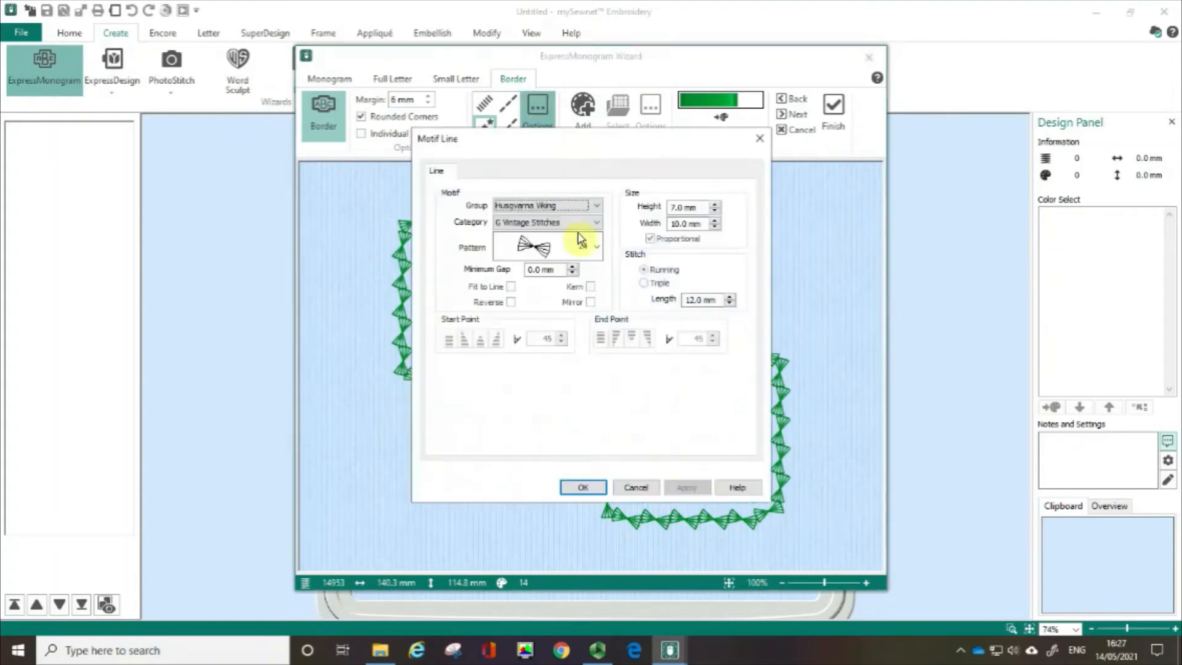
pyautogui.click(596, 211)
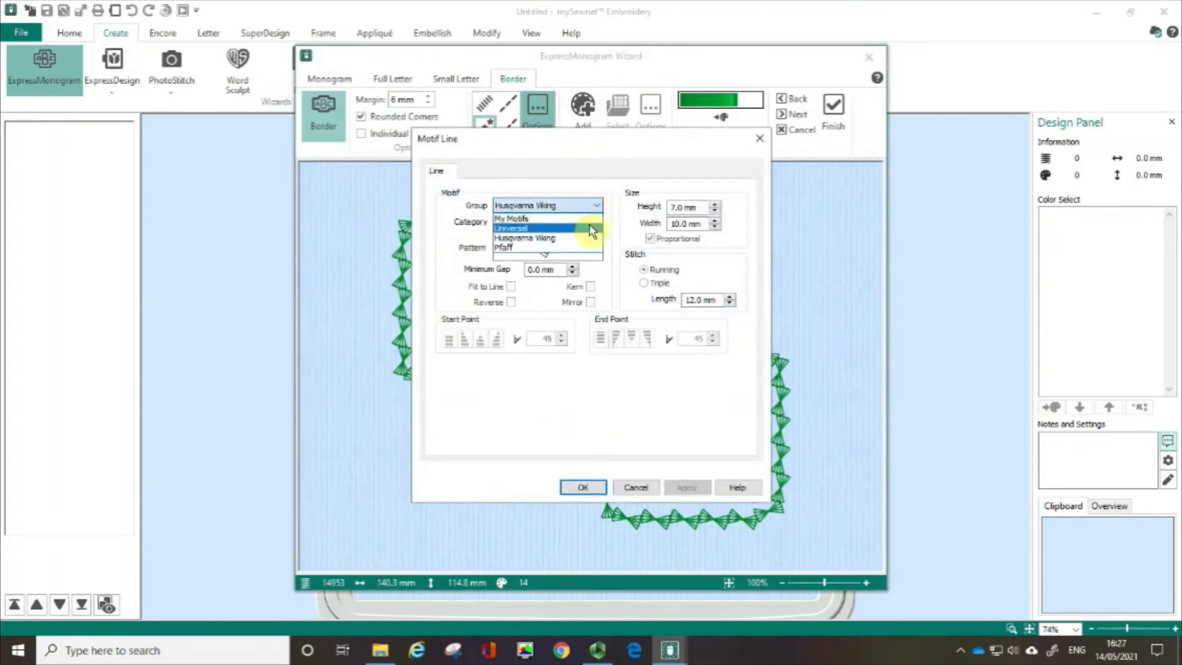
pyautogui.click(590, 231)
pyautogui.click(597, 223)
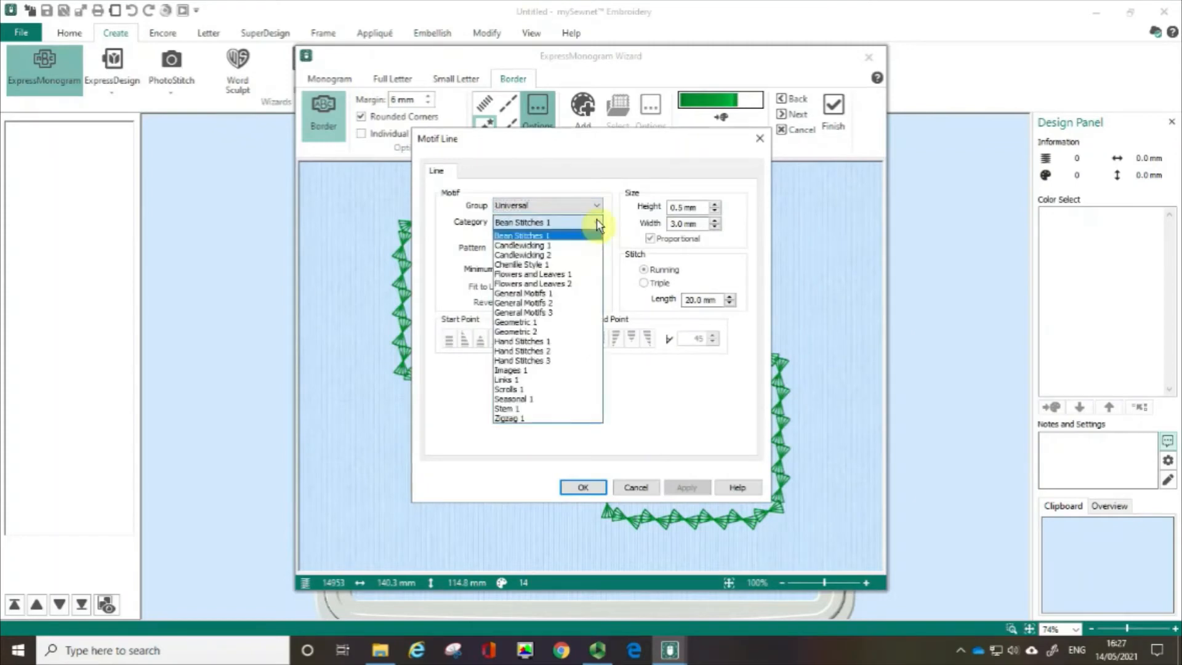
pyautogui.click(582, 285)
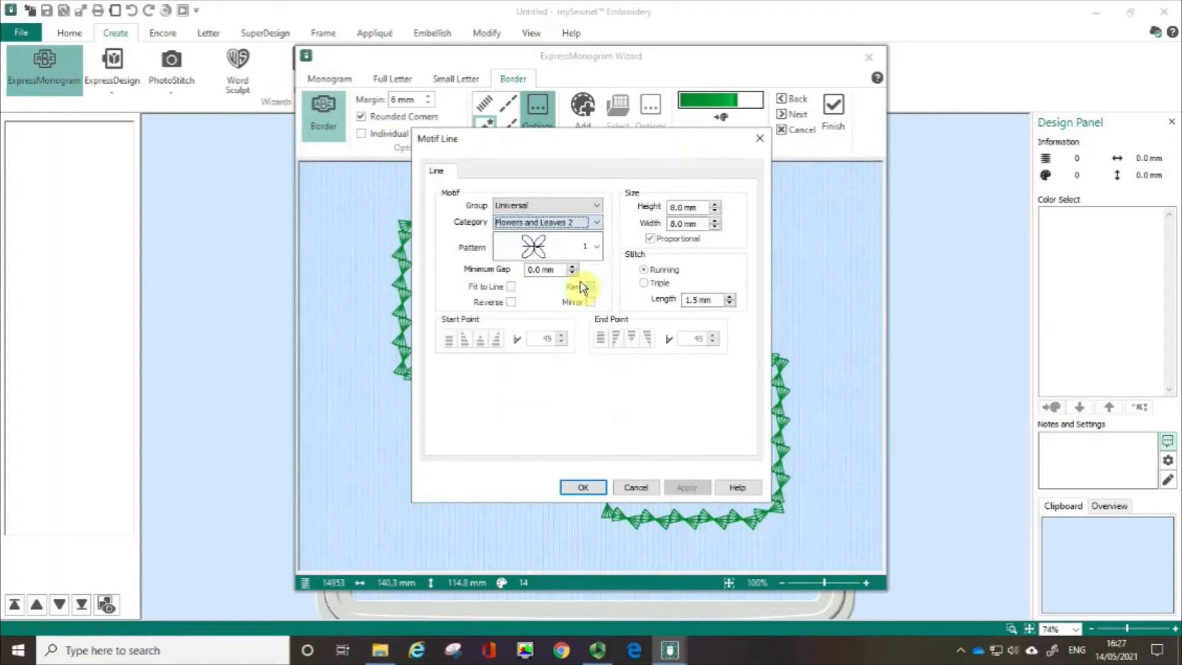
pyautogui.click(597, 247)
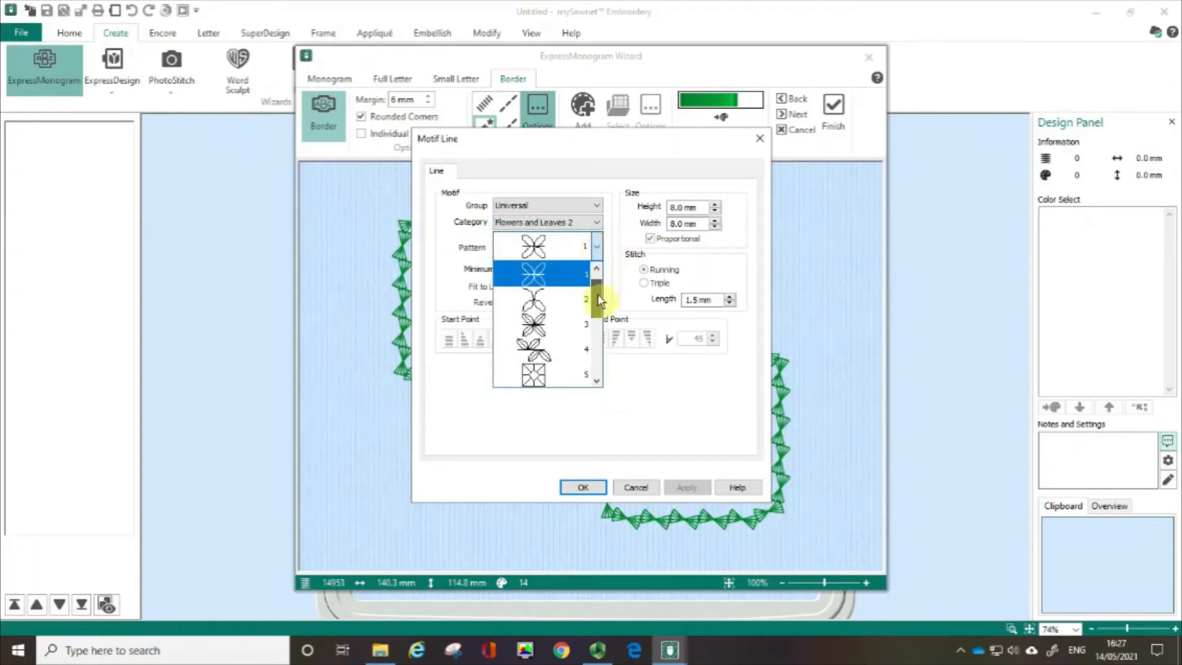
pyautogui.moveTo(599, 298); pyautogui.dragTo(600, 332)
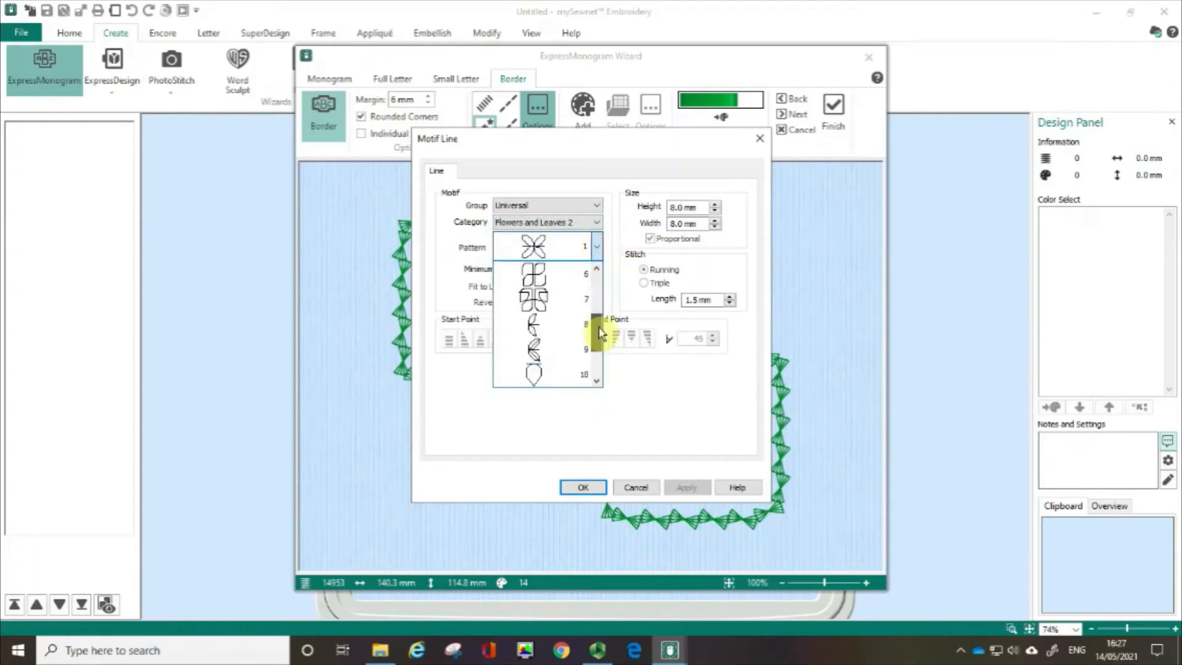
pyautogui.click(567, 351)
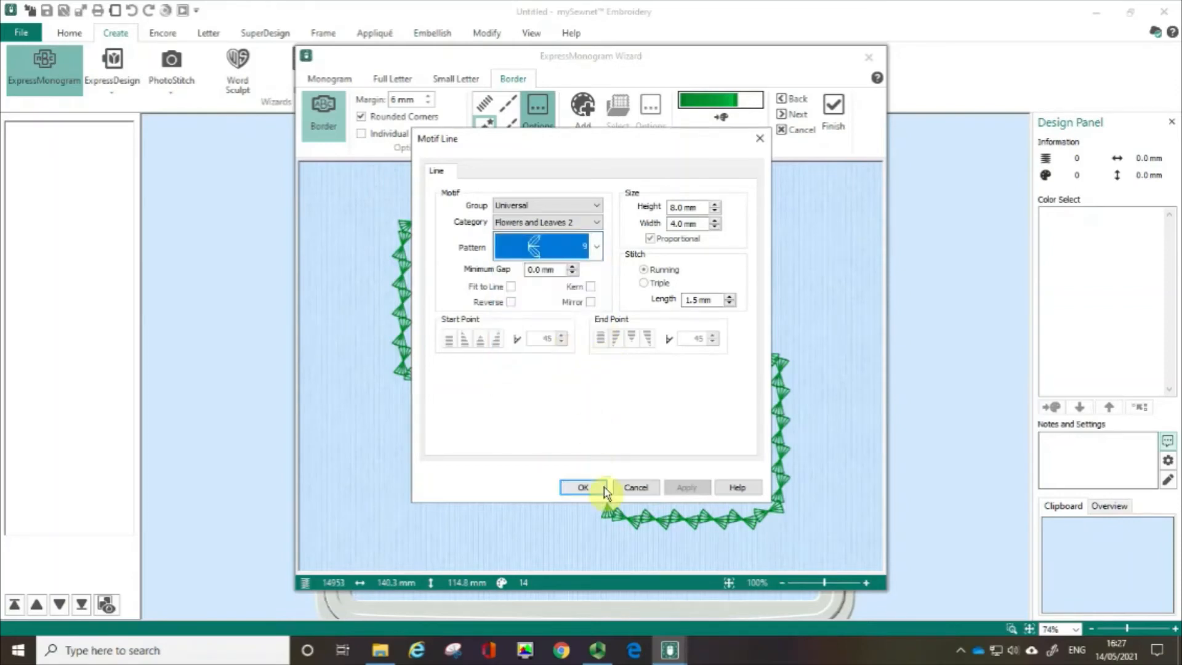
pyautogui.click(583, 488)
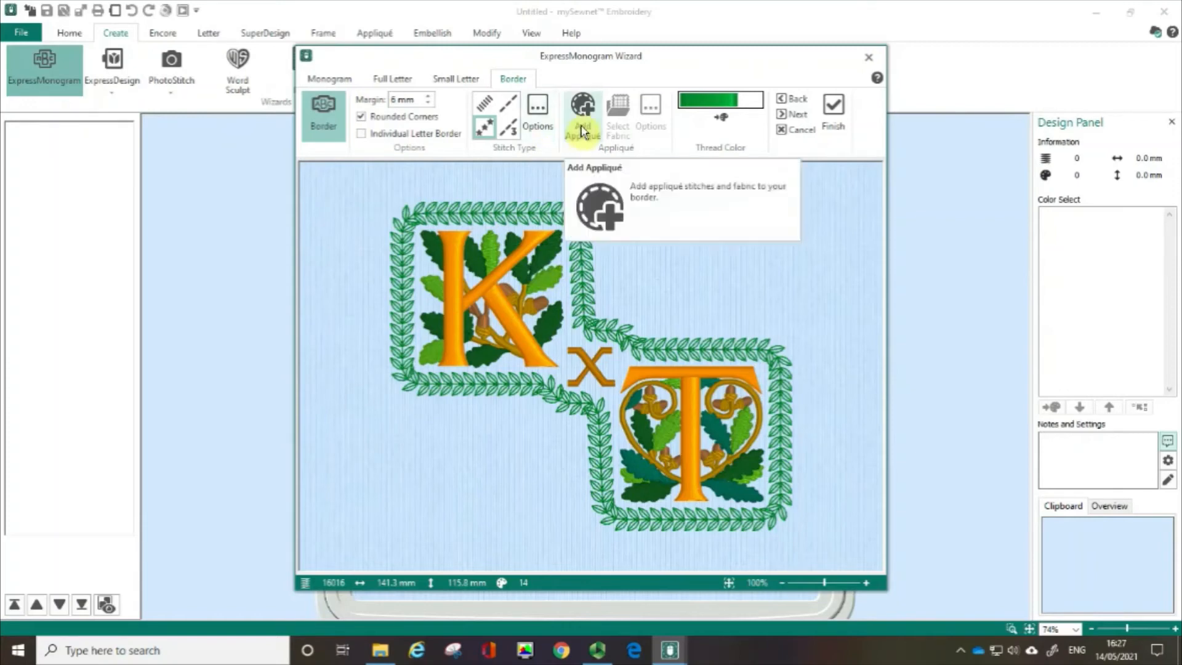
# Add appliqué to the monogram's border and open the appliqué fabric selection.
pyautogui.press('ctrl')
pyautogui.click(581, 129)
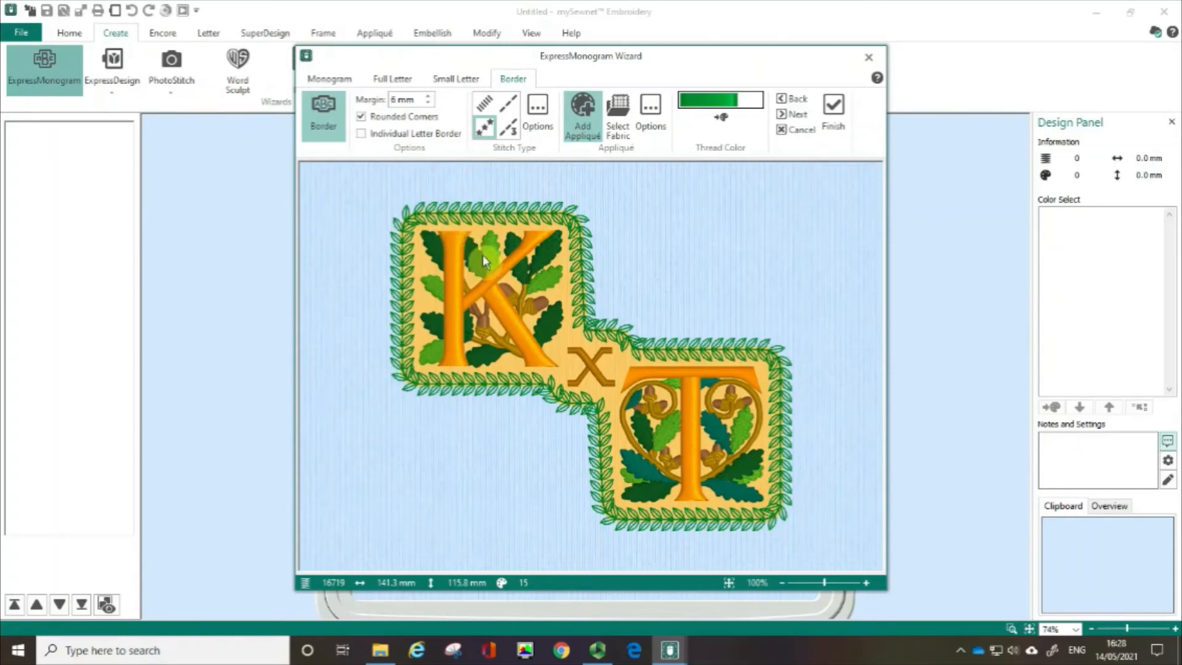
pyautogui.click(618, 106)
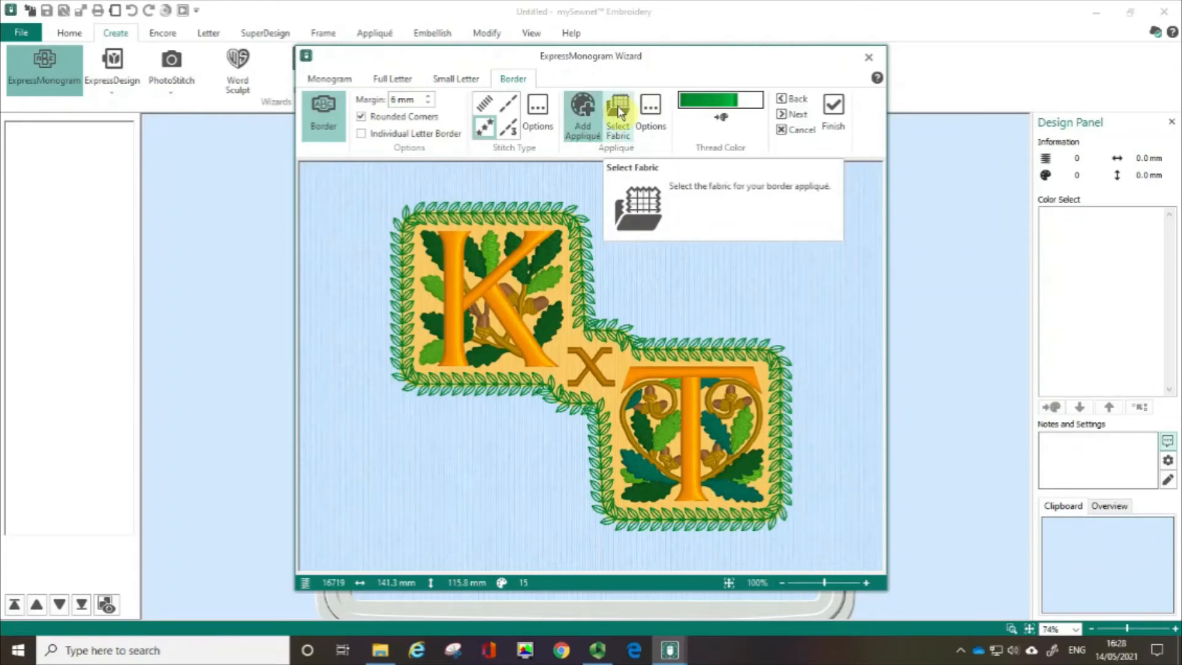
pyautogui.click(618, 105)
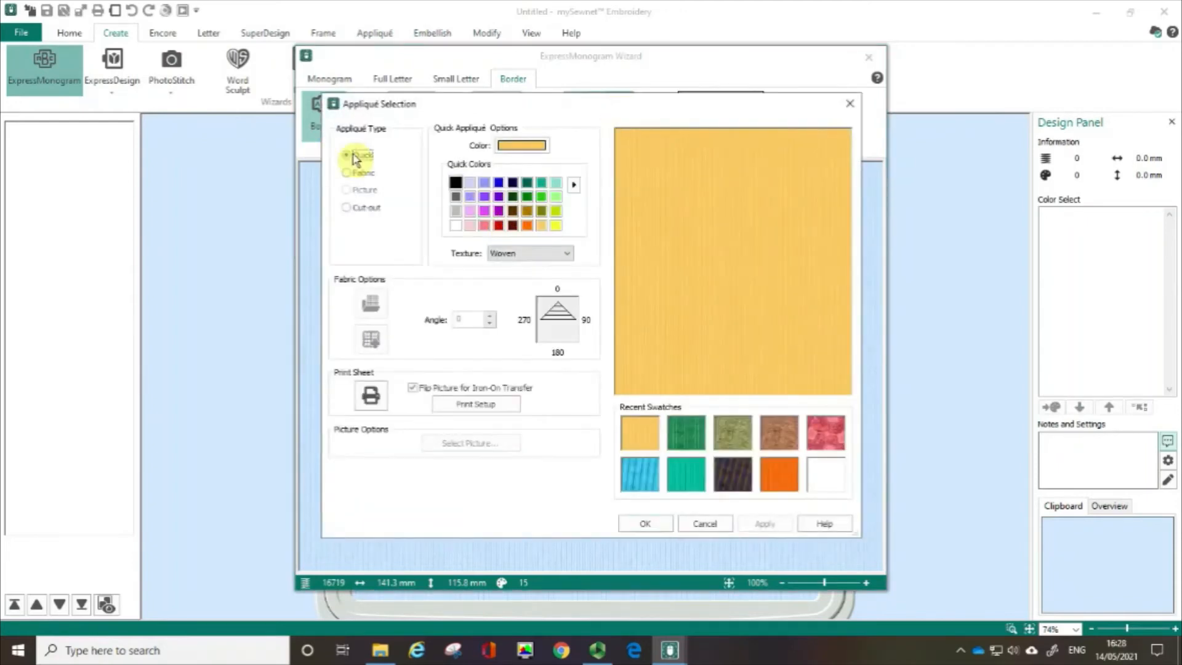
# Preview the Winter quick colors, return to the Standard theme, and try a purple woven quick appliqué on the border.
pyautogui.click(354, 156)
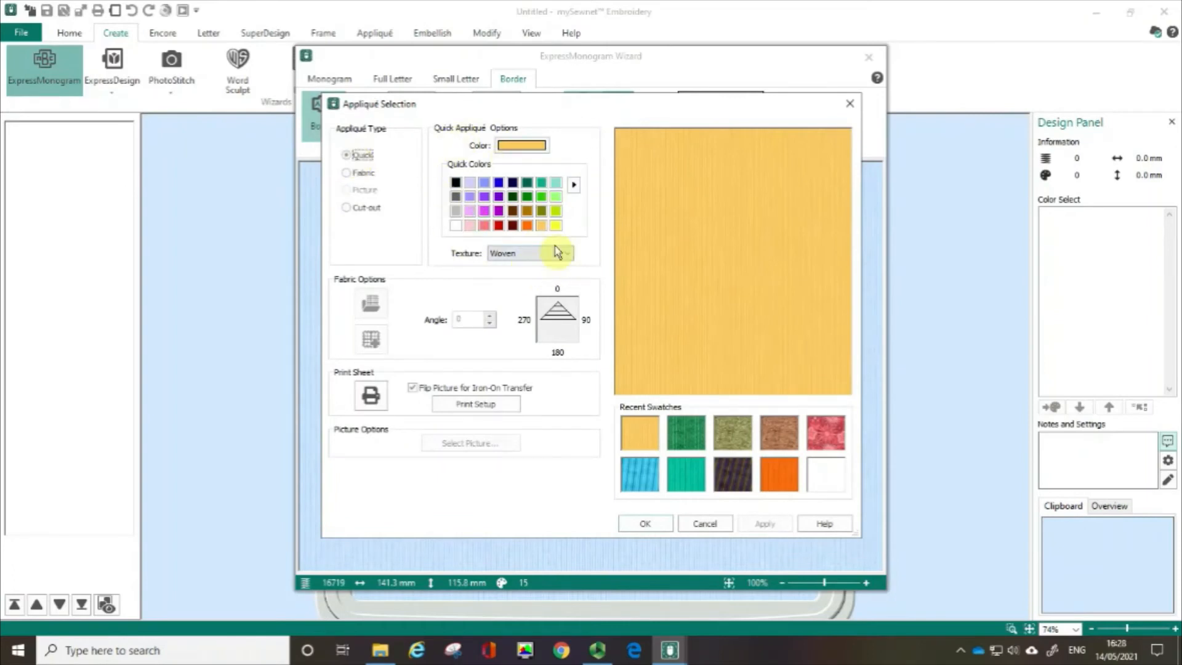
pyautogui.click(573, 186)
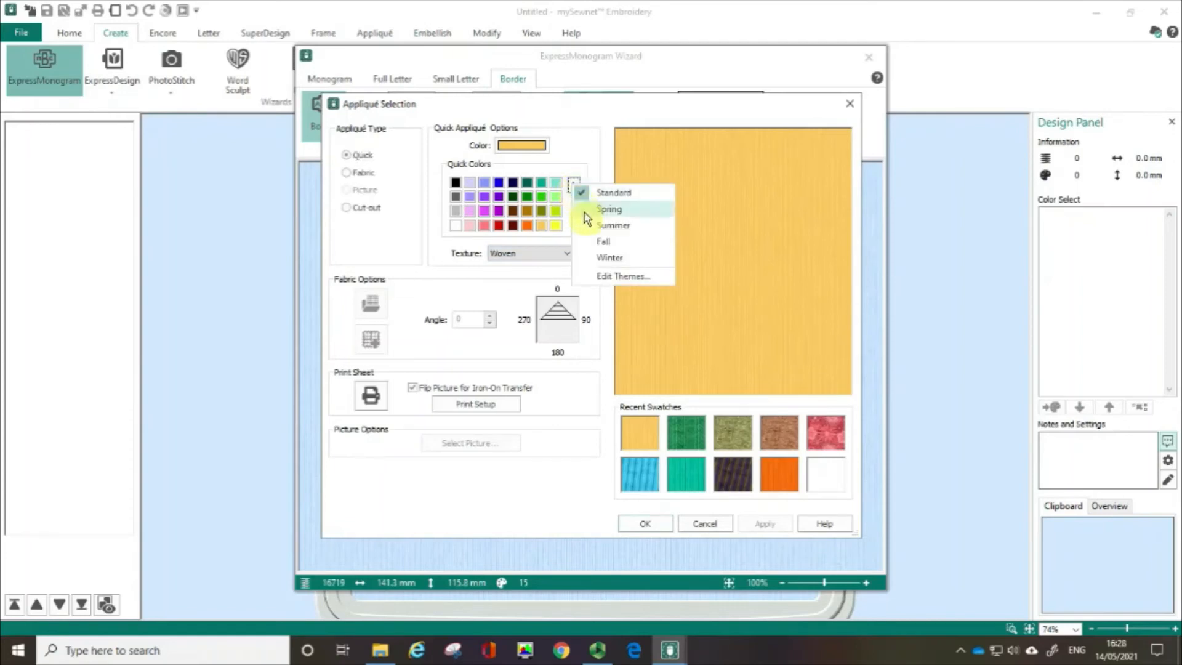
pyautogui.click(583, 257)
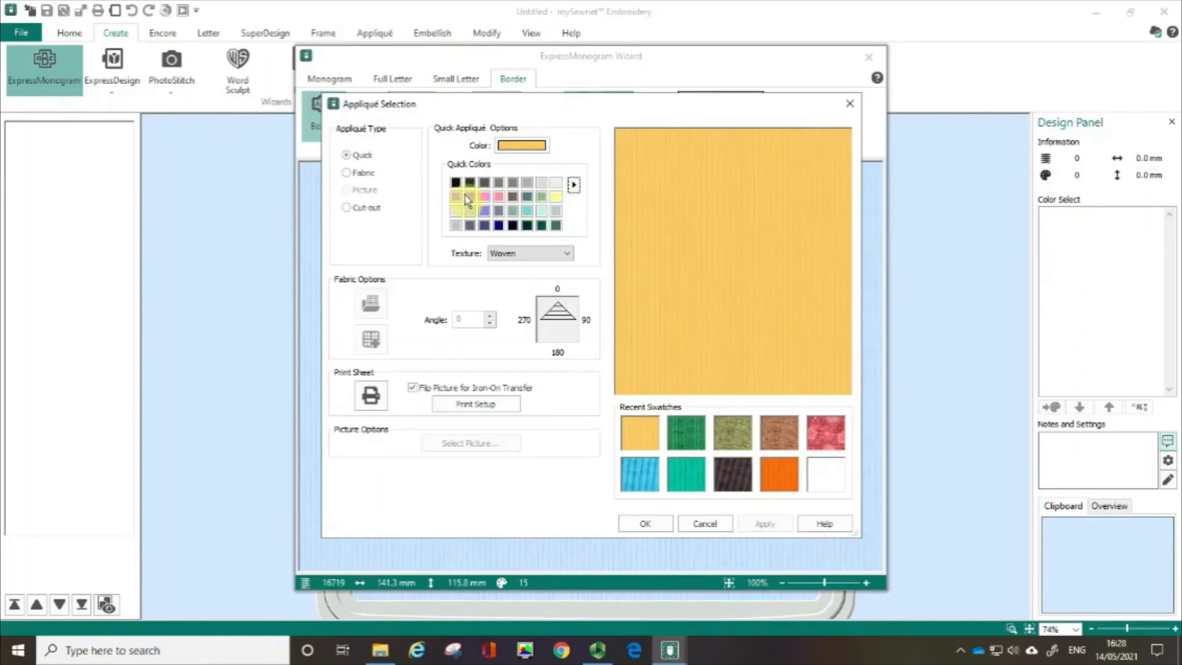
pyautogui.click(573, 185)
pyautogui.click(596, 193)
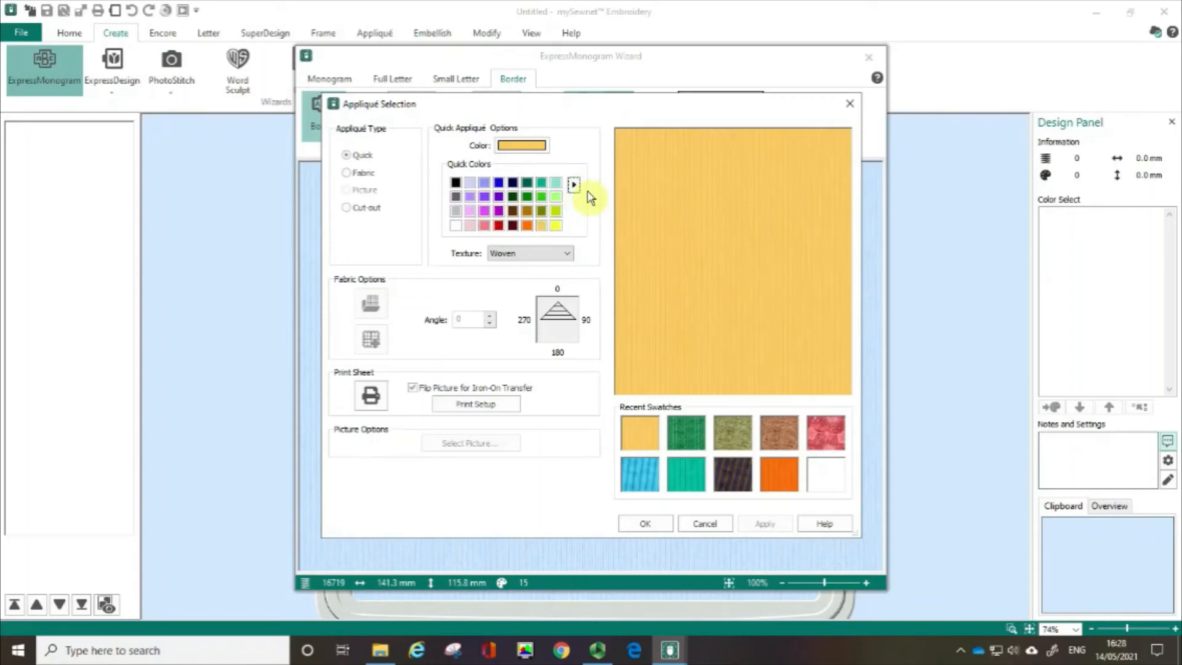
pyautogui.click(500, 200)
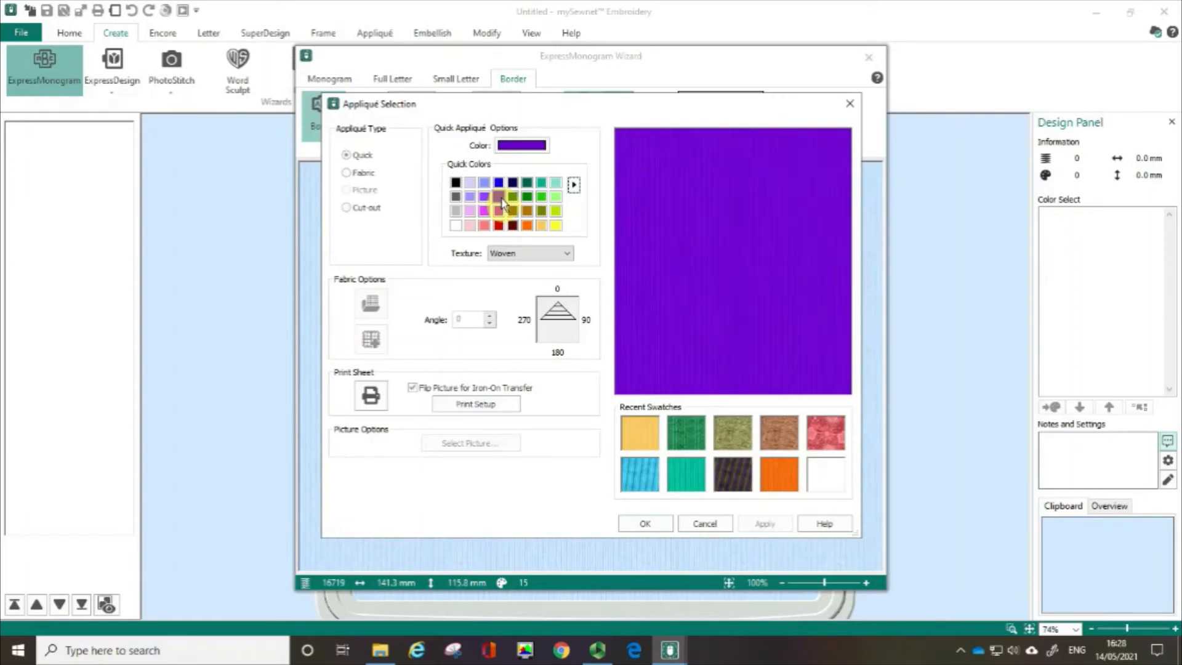
pyautogui.click(642, 523)
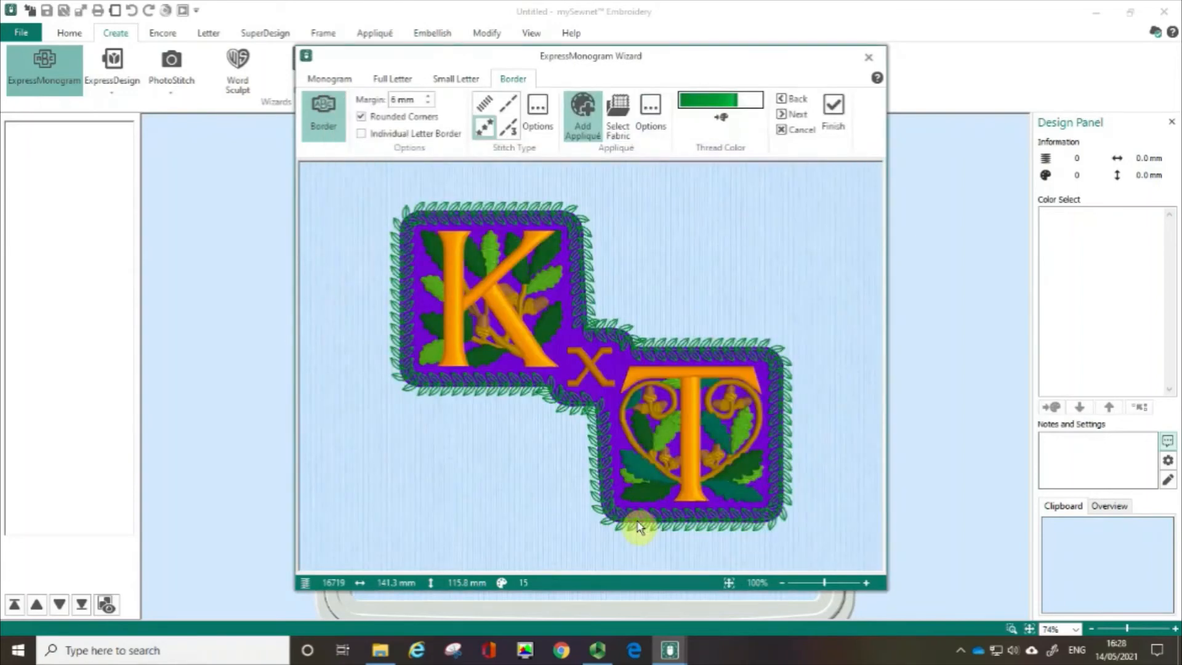
# Switch the border's appliqué type from Quick to Fabric and open the fabric library.
pyautogui.click(623, 111)
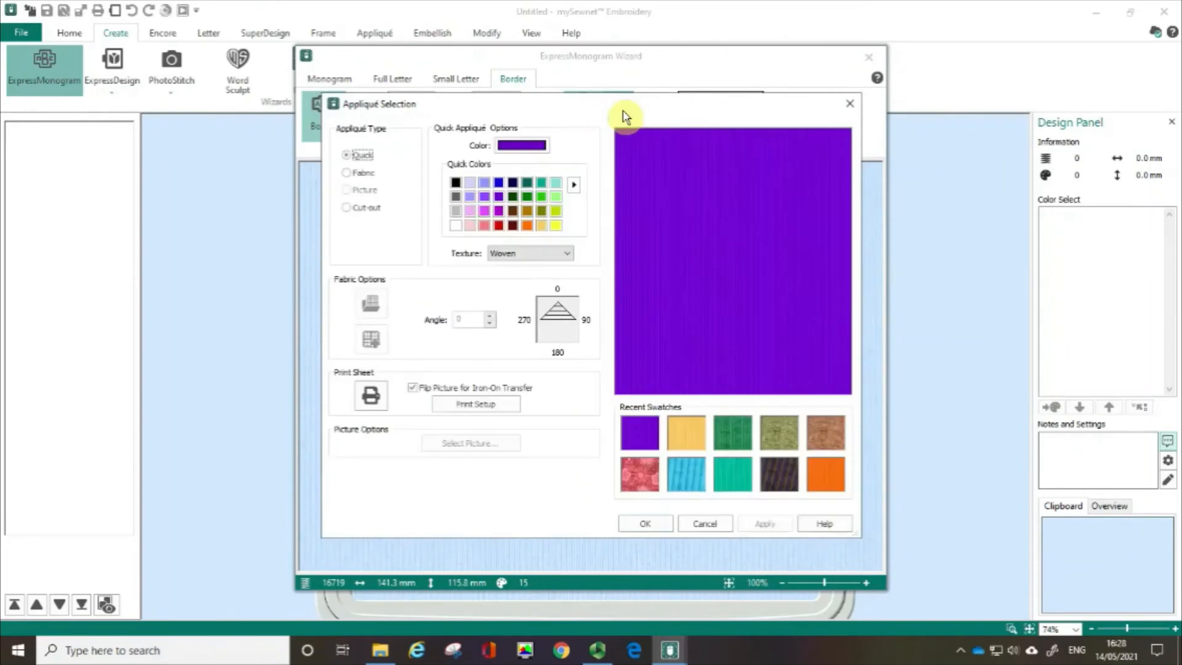
pyautogui.click(352, 155)
pyautogui.click(353, 177)
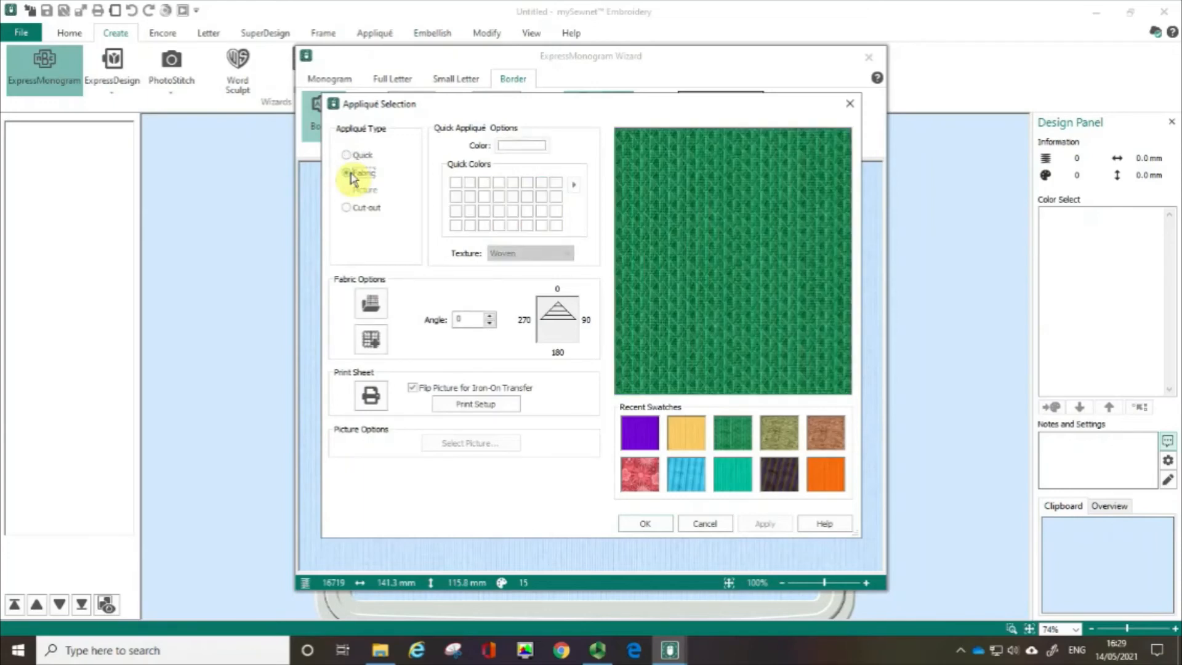
pyautogui.click(368, 307)
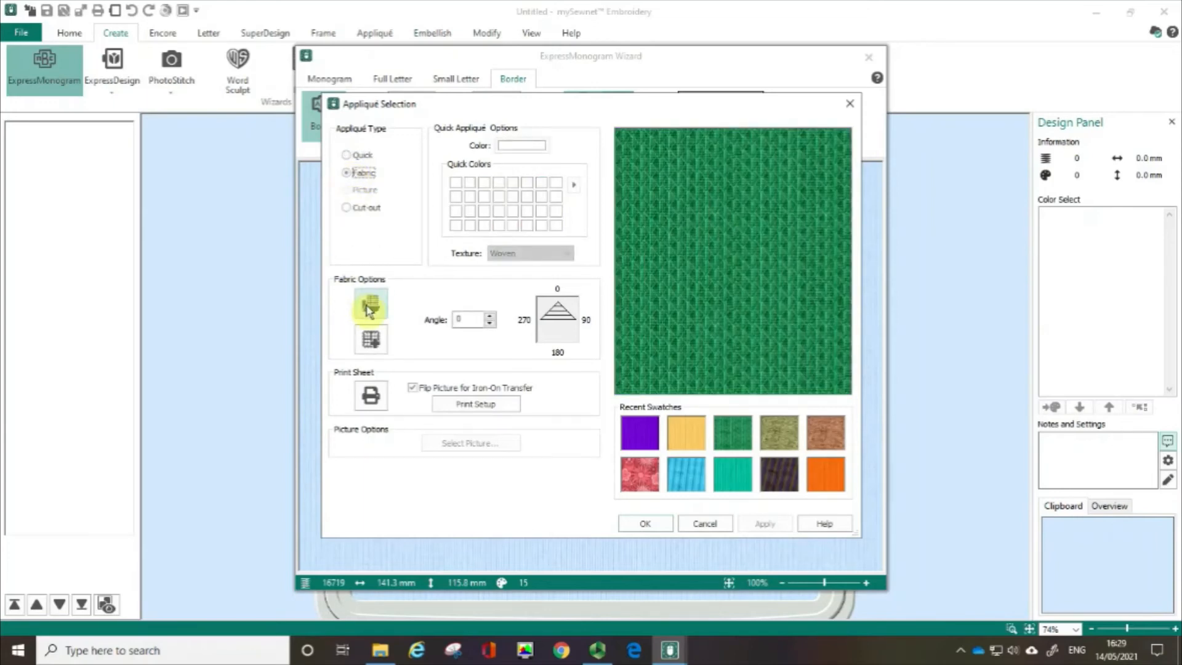
pyautogui.click(368, 307)
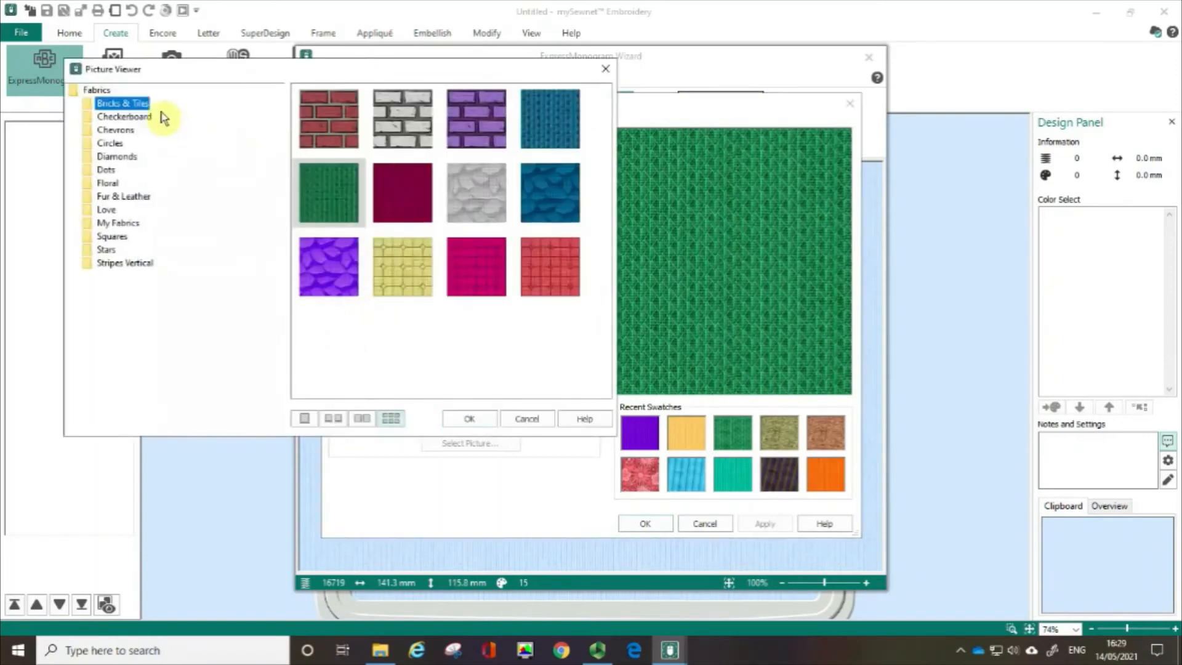
# Browse the Checkerboard, Chevrons, Diamonds and Floral fabrics, and pick the olive-green reptile-skin fabric from Fur & Leather.
pyautogui.click(133, 118)
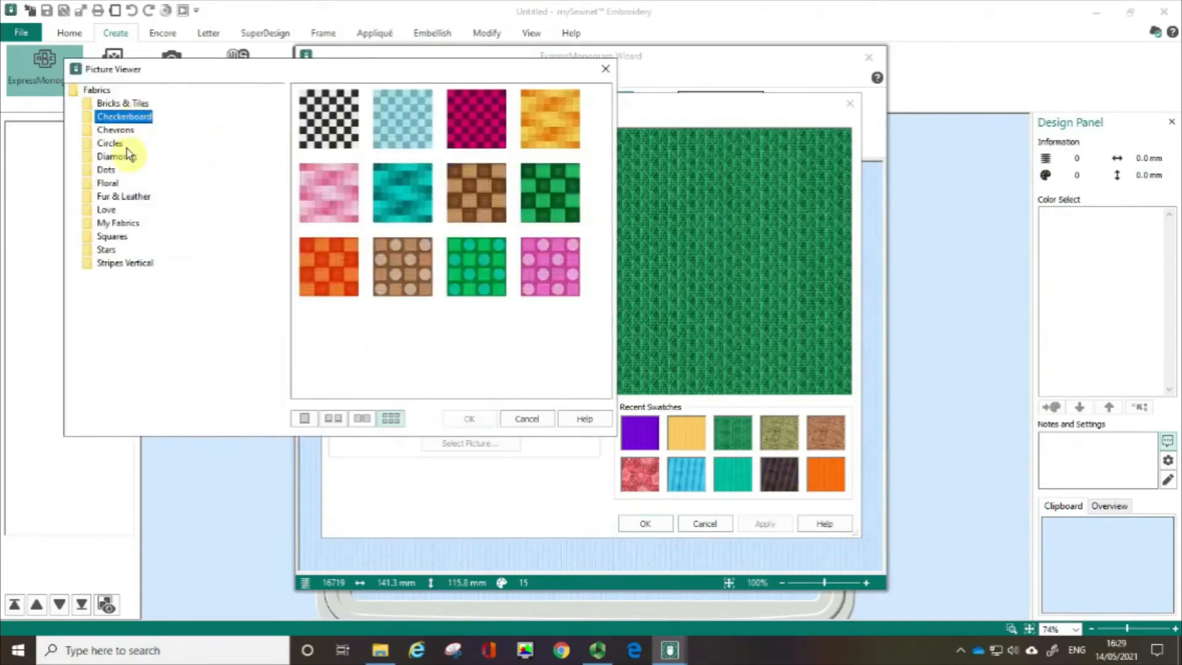
pyautogui.click(116, 130)
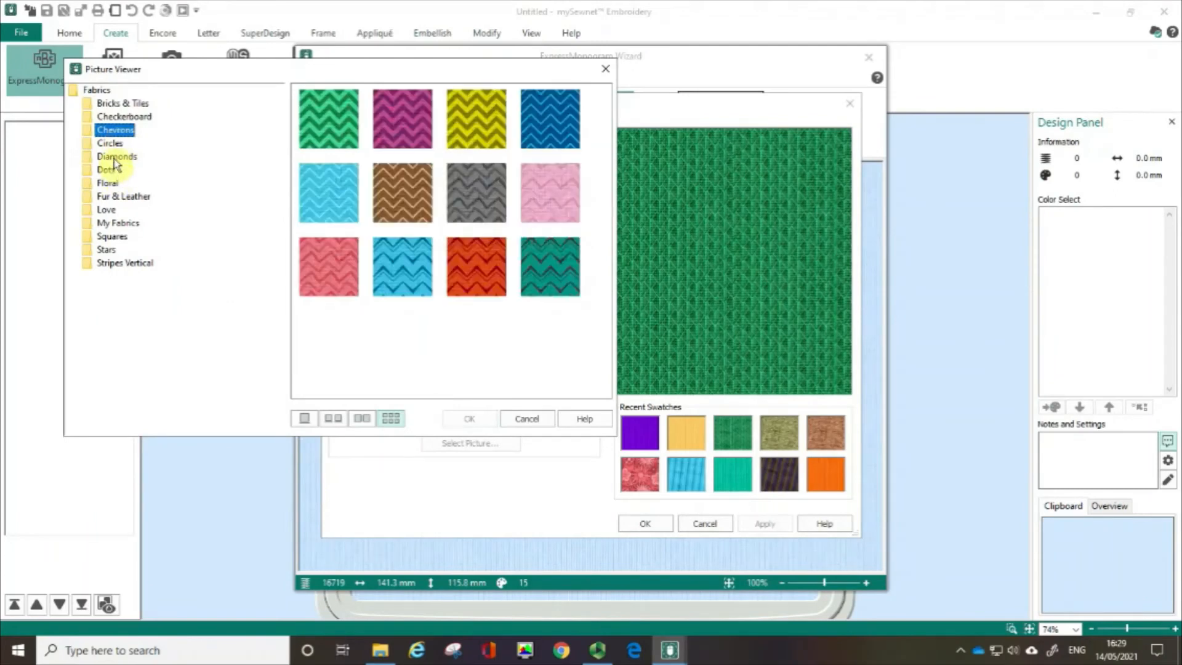
pyautogui.click(117, 157)
pyautogui.click(109, 183)
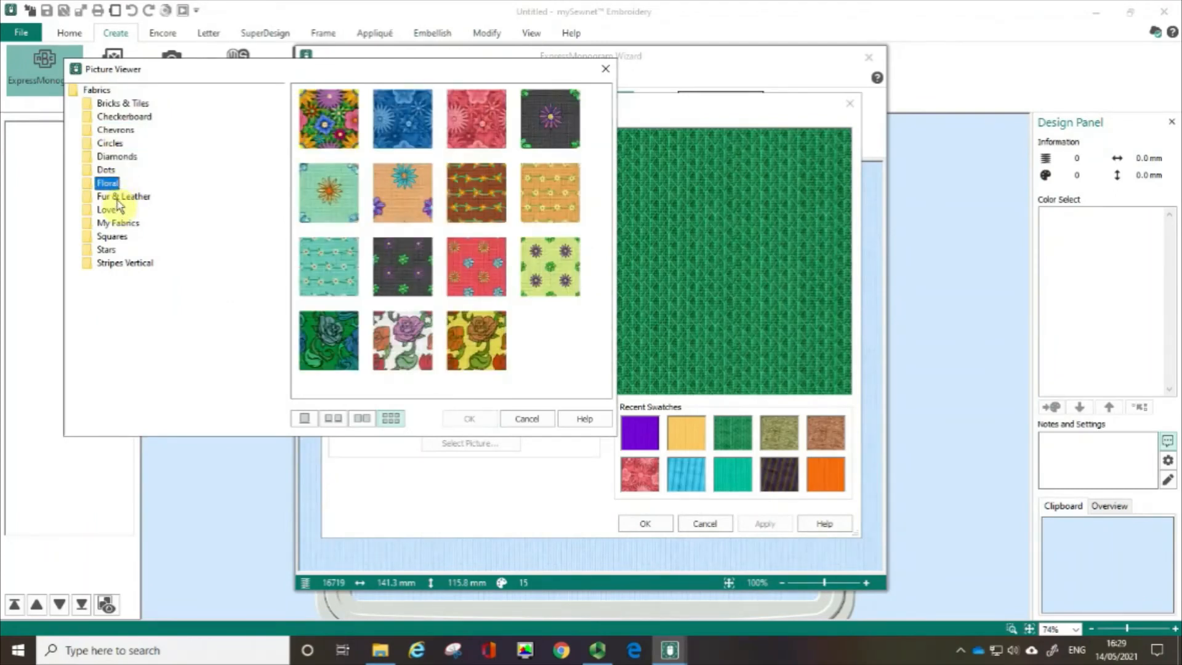
pyautogui.click(117, 199)
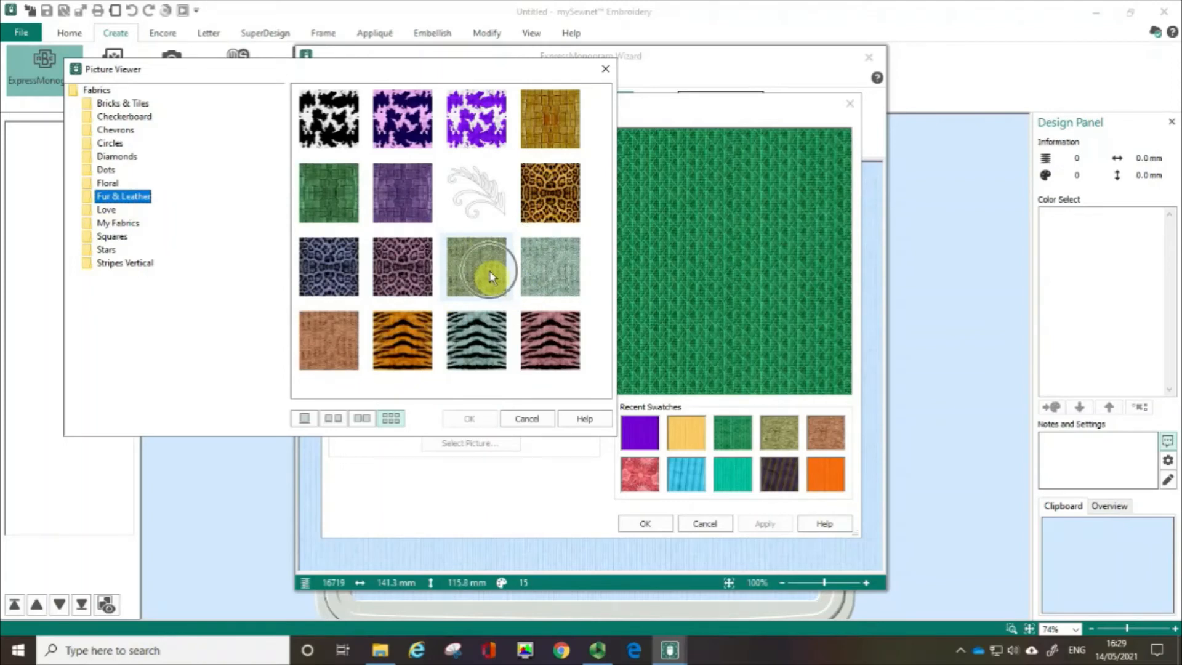
pyautogui.click(491, 275)
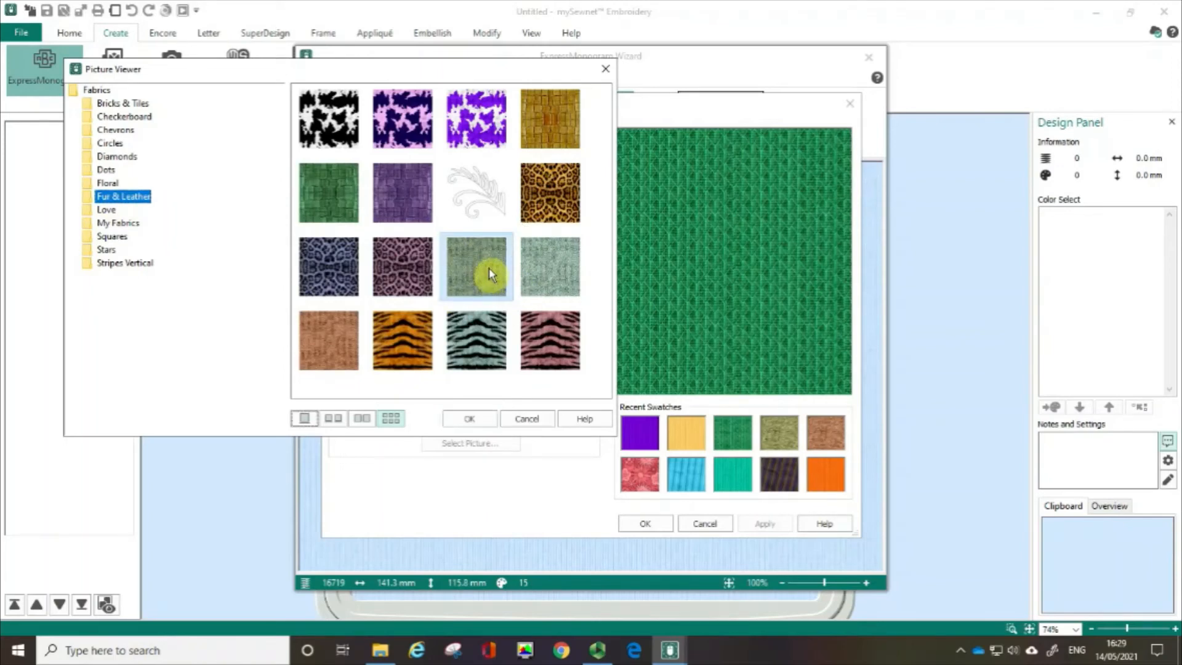
pyautogui.click(477, 420)
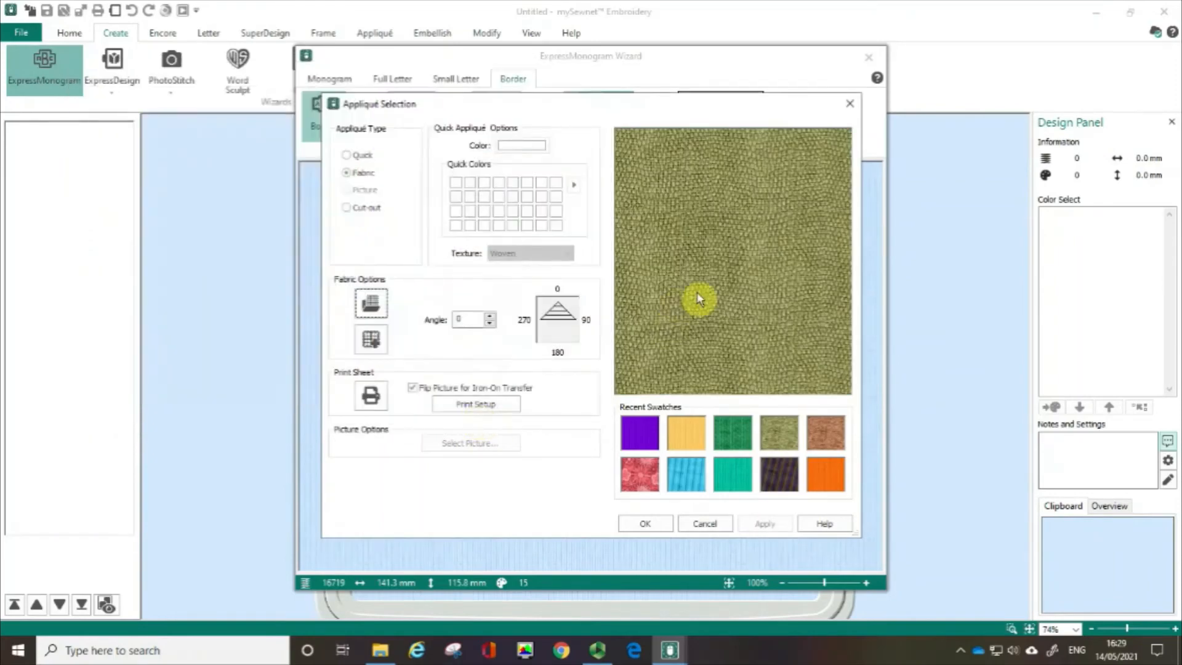
pyautogui.press('ctrl')
pyautogui.click(369, 396)
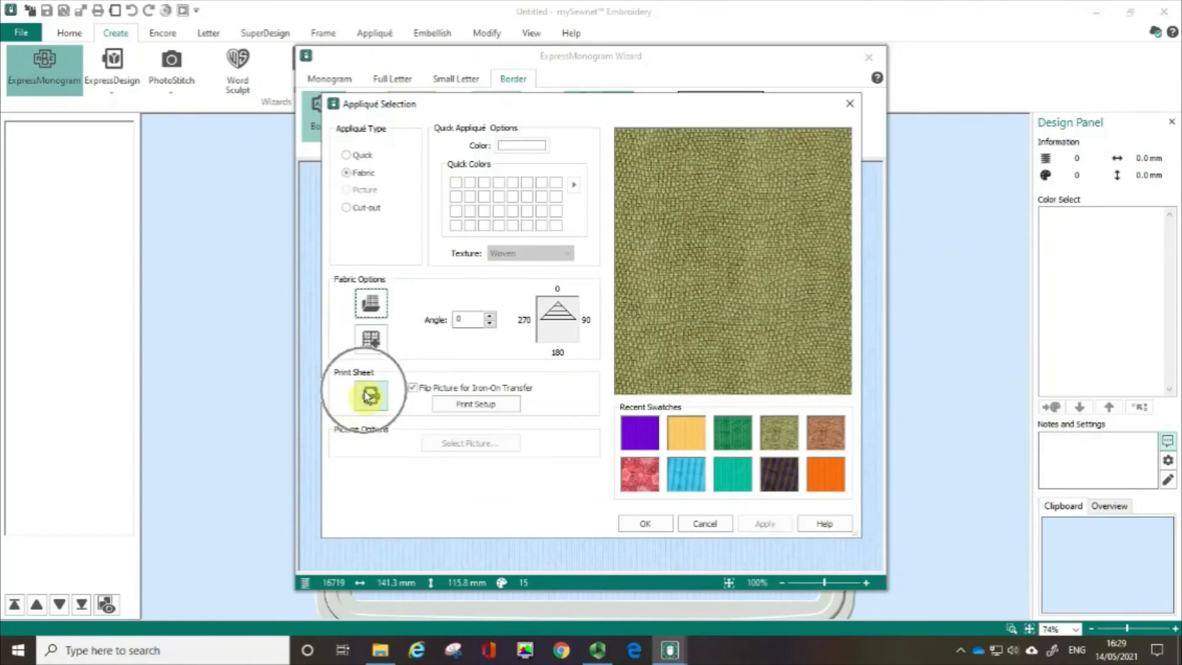
pyautogui.press('ctrl')
pyautogui.press('ctrl')
pyautogui.press('ctrl')
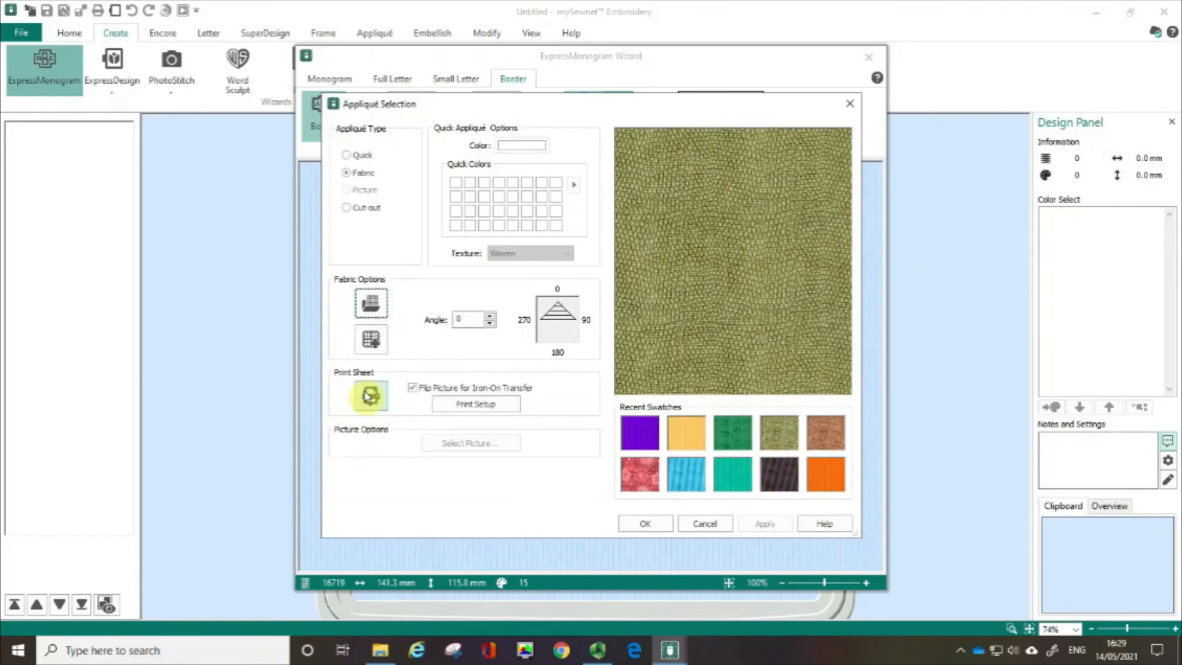
pyautogui.press('ctrl')
pyautogui.press('ctrl')
pyautogui.press('ctrl')
pyautogui.press('ctrl')
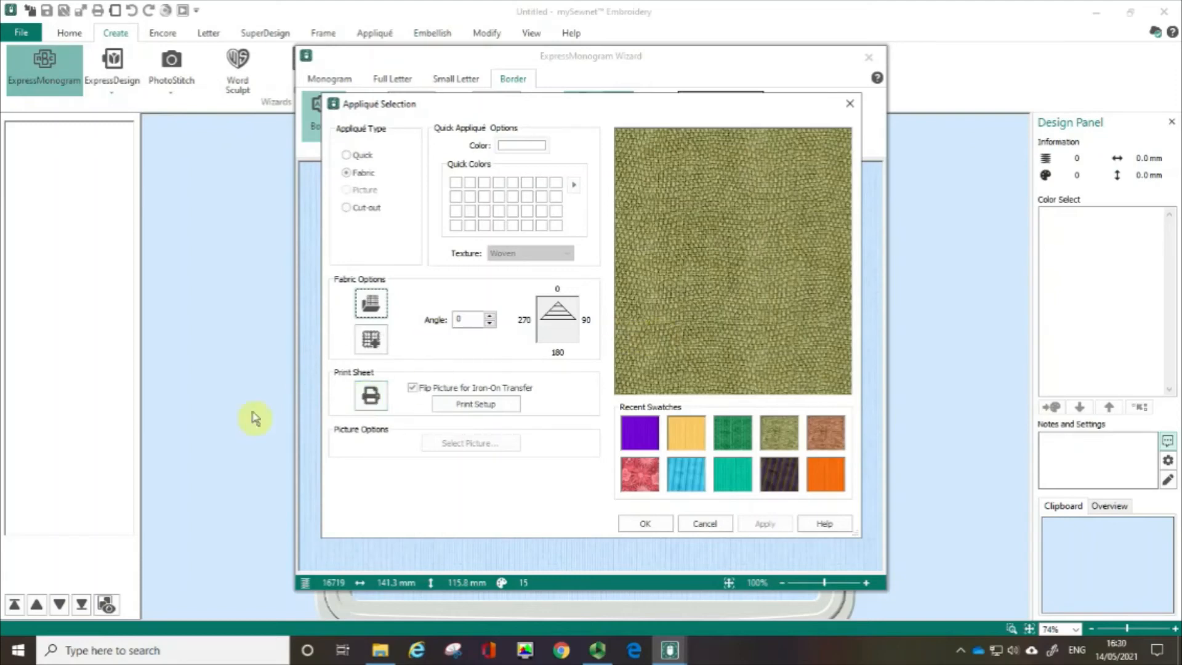
pyautogui.press('ctrl')
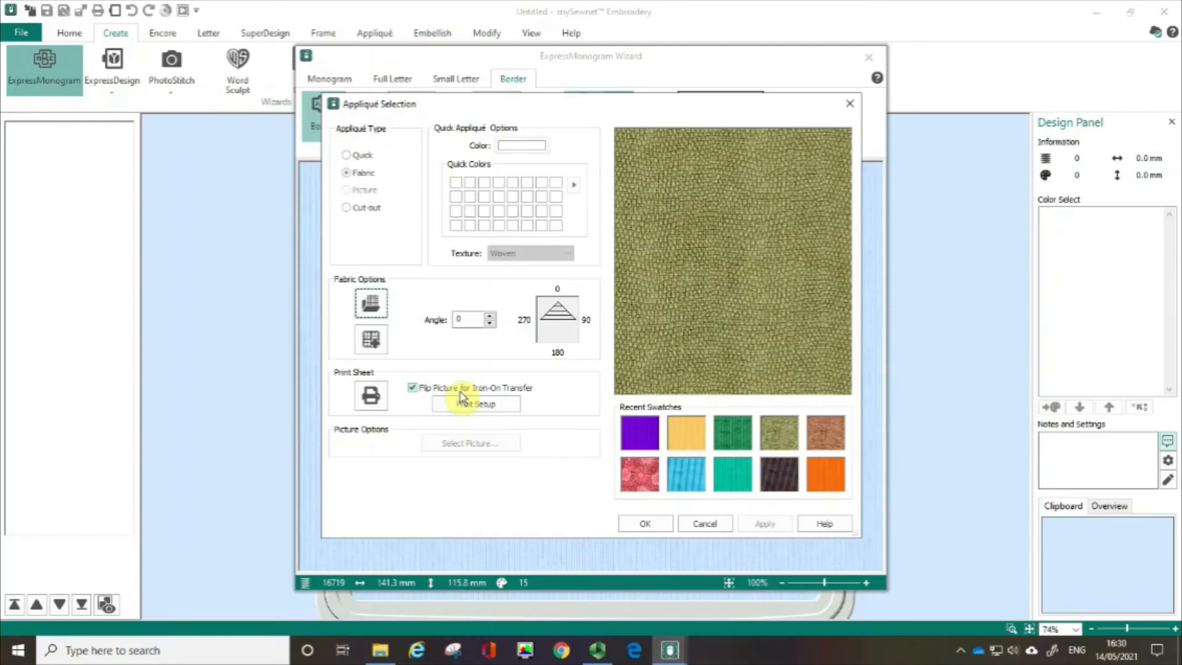
# Apply the chosen olive-green reptile-skin fabric to the border's appliqué.
pyautogui.click(640, 528)
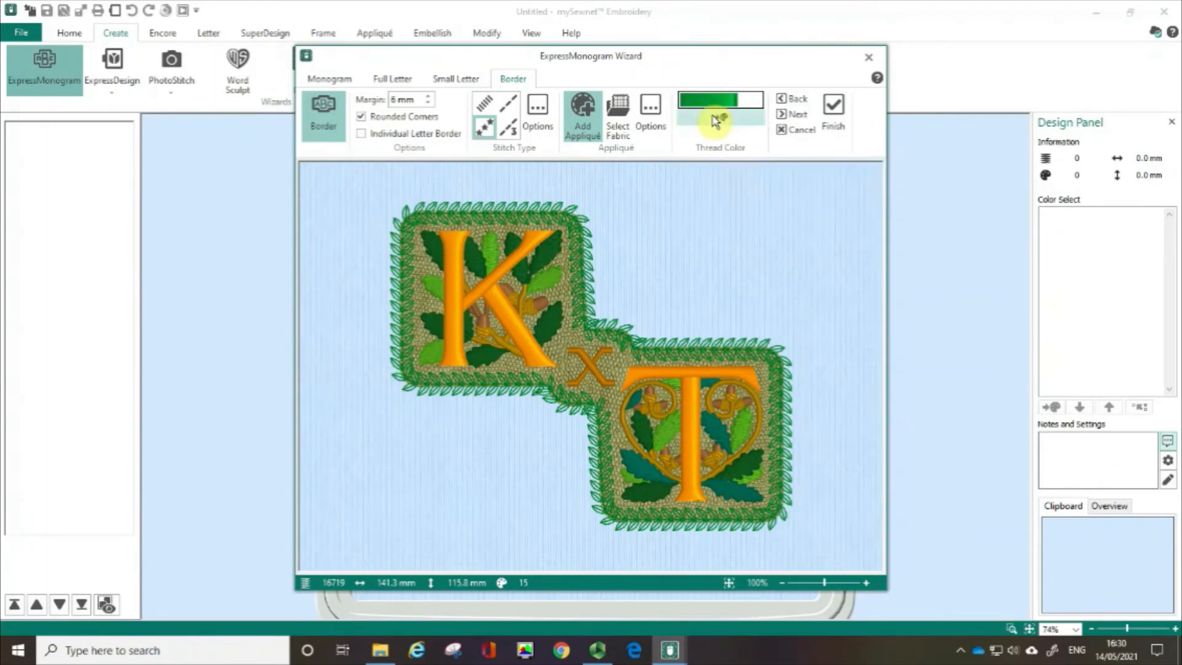
# Open the border's thread color selection and jump to the orange threads using the orange quick color.
pyautogui.click(716, 120)
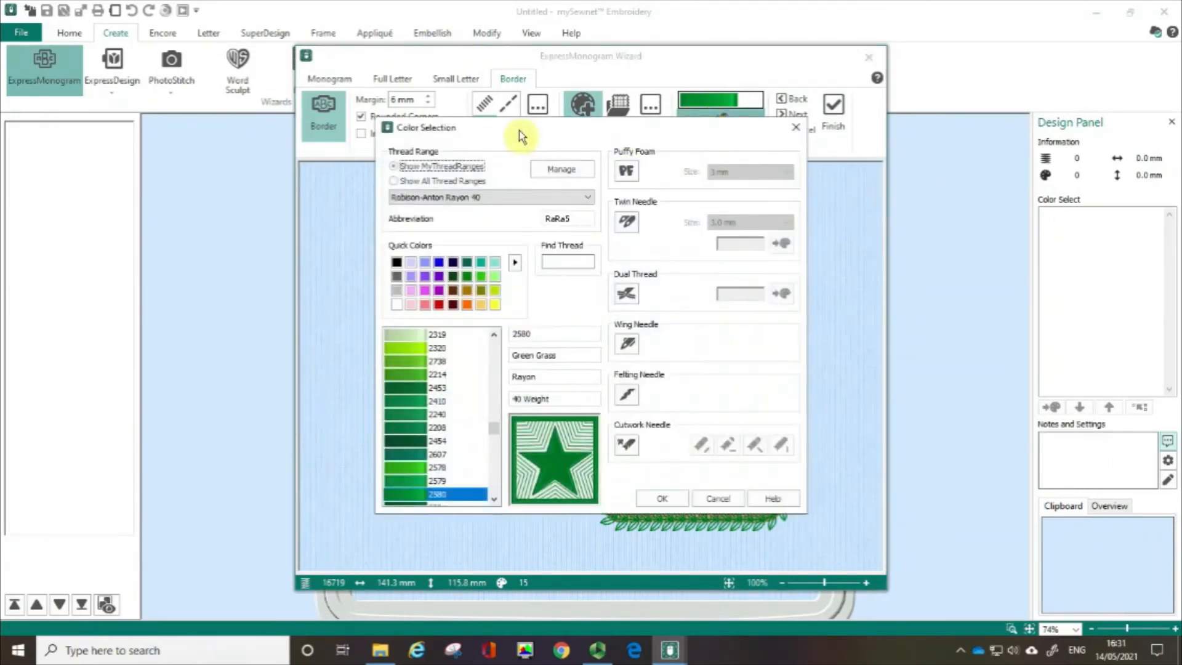
pyautogui.click(413, 131)
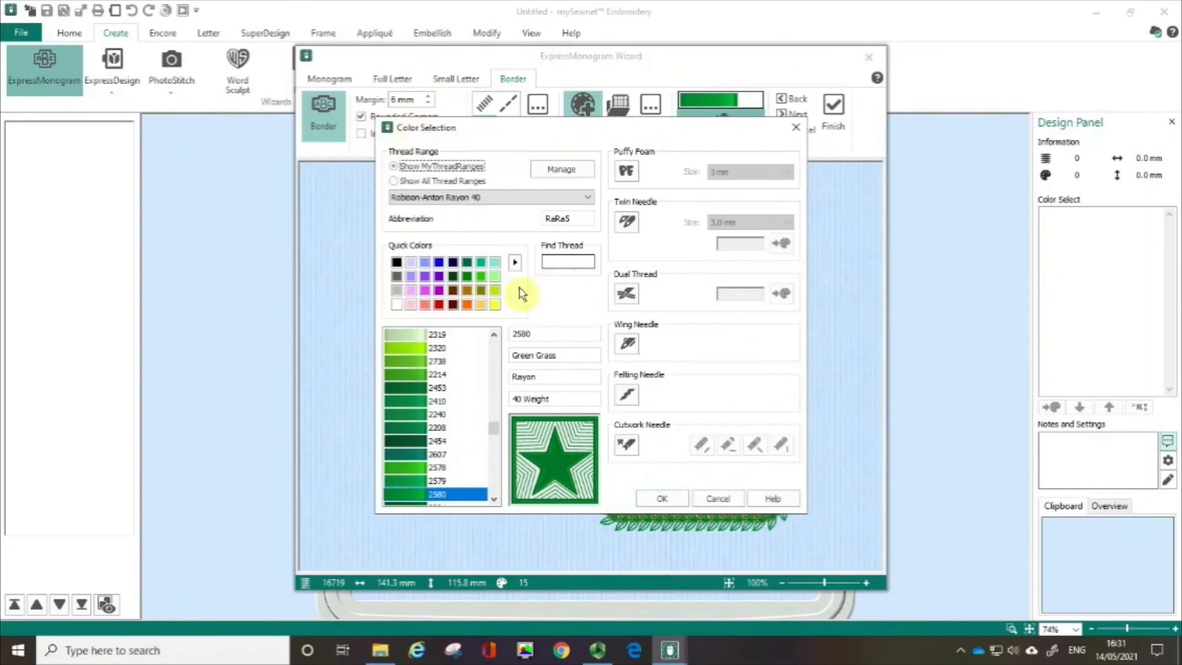
pyautogui.click(466, 305)
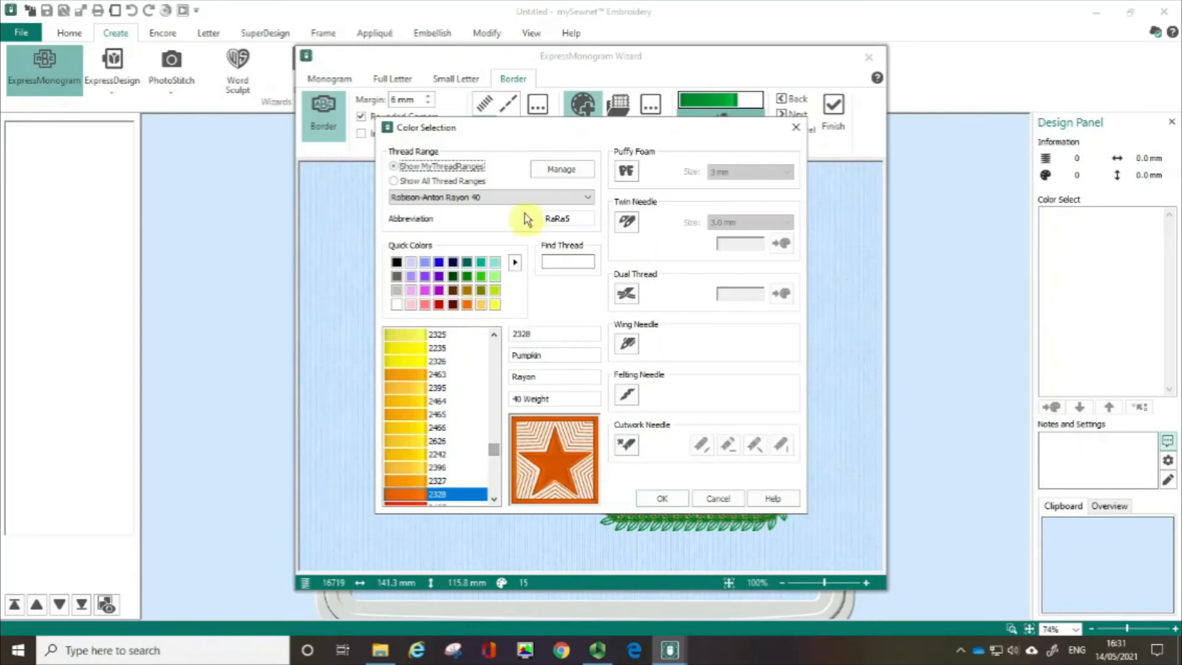
# Show all thread ranges and browse the list of manufacturers' ranges, keeping Robison-Anton Rayon 40.
pyautogui.click(433, 182)
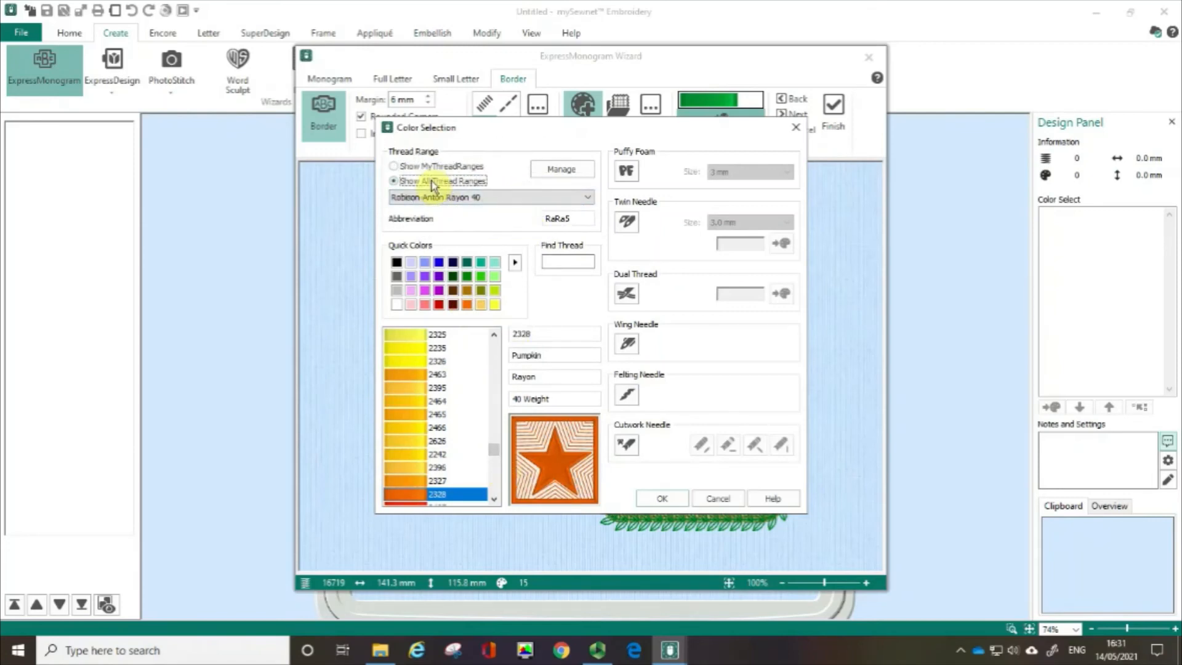
pyautogui.click(590, 198)
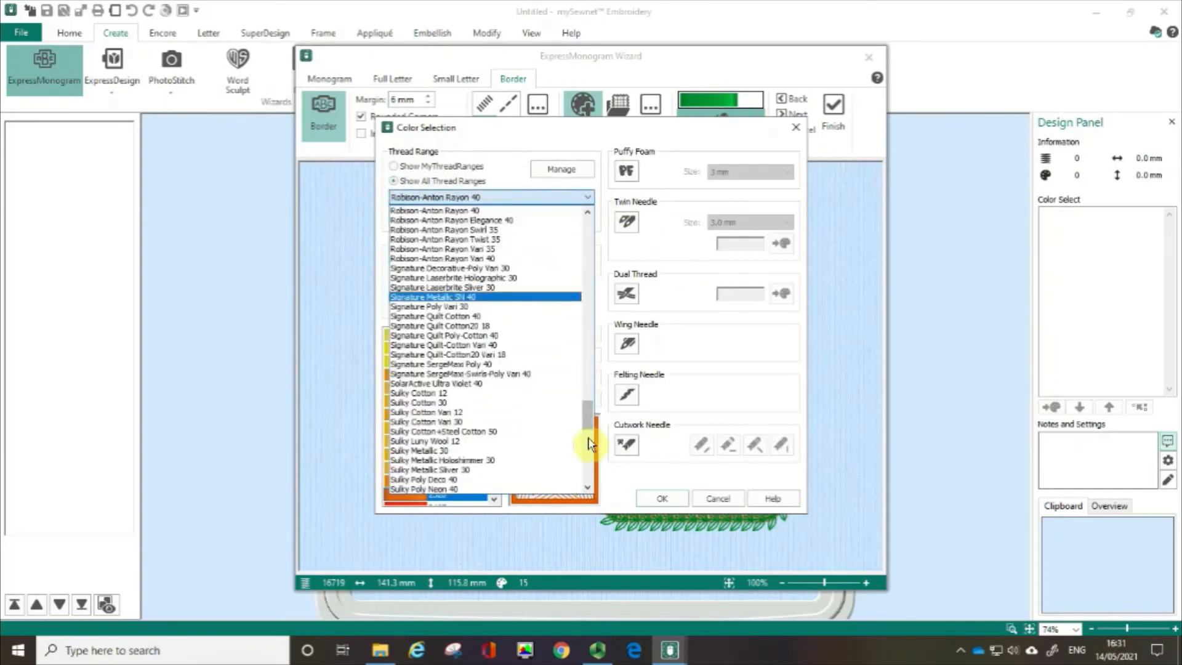
pyautogui.moveTo(588, 426); pyautogui.dragTo(591, 343)
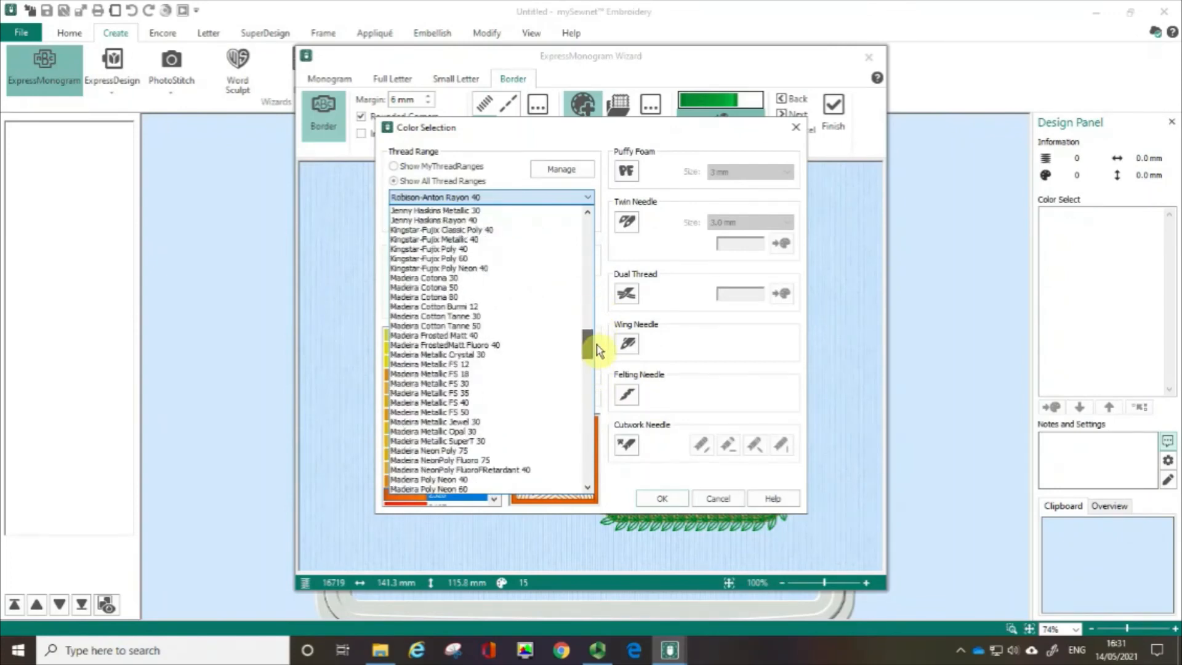
pyautogui.click(624, 486)
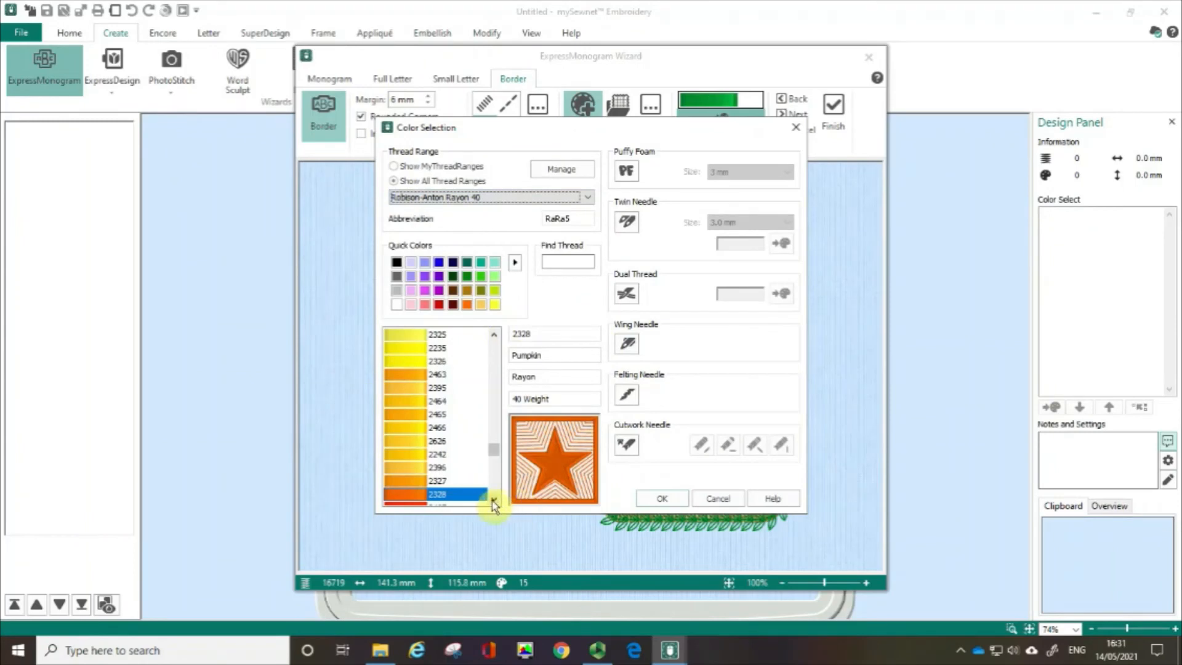
# Apply thread 2581 Old Dark Tex Orange from Robison-Anton Rayon 40 as the border's color.
pyautogui.moveTo(494, 505); pyautogui.dragTo(490, 502)
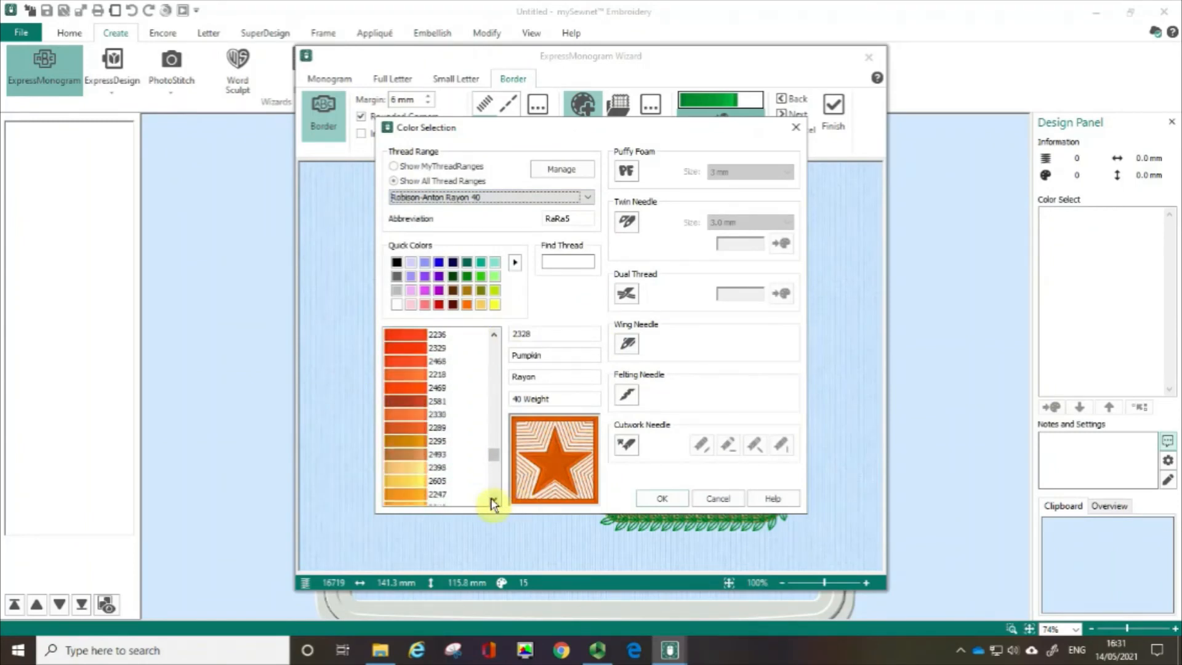
pyautogui.click(410, 408)
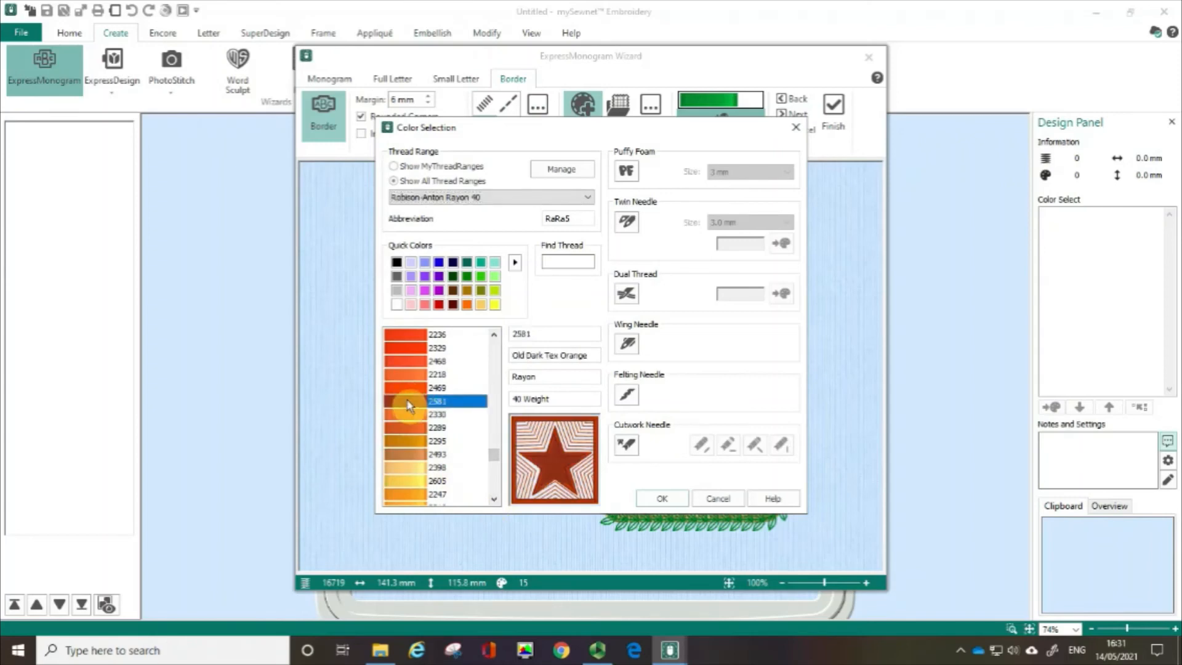
pyautogui.press('ctrl')
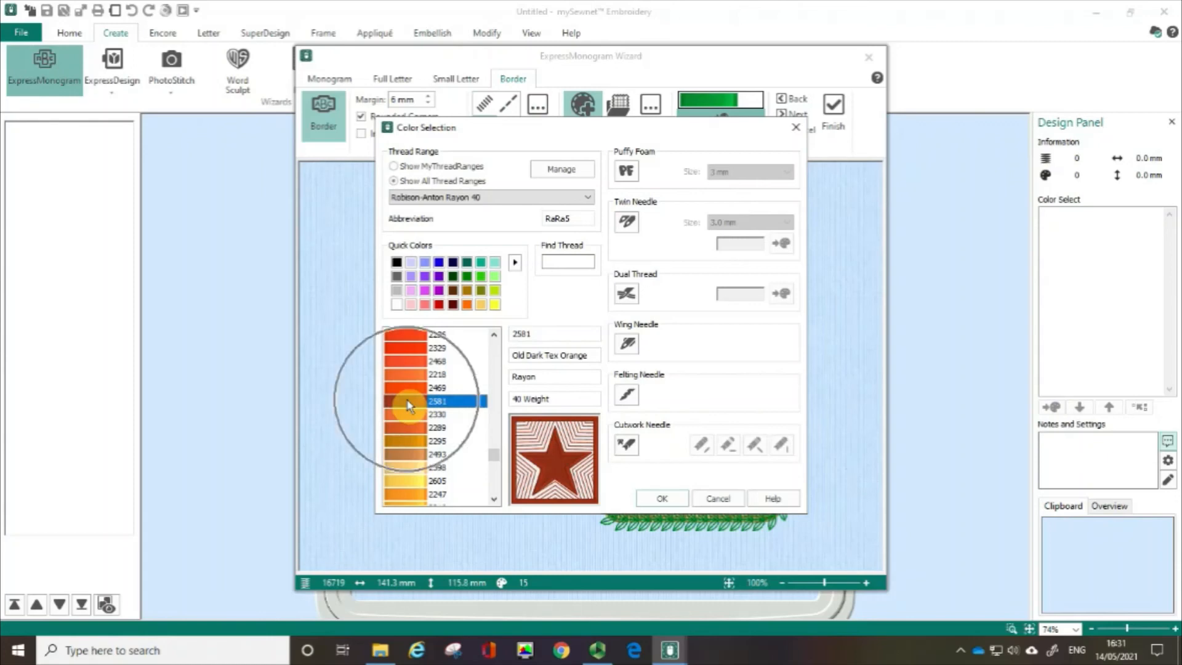
pyautogui.press('ctrl')
pyautogui.press('ctrl')
pyautogui.press('ctrl')
pyautogui.press('ctrl')
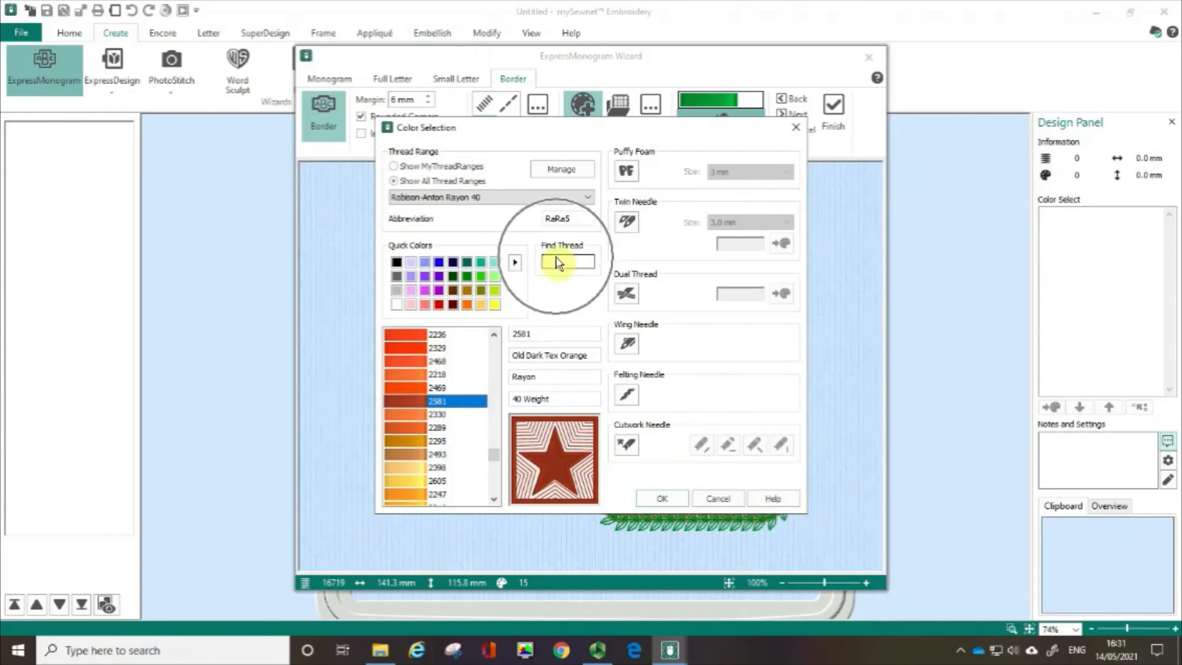
pyautogui.press('ctrl')
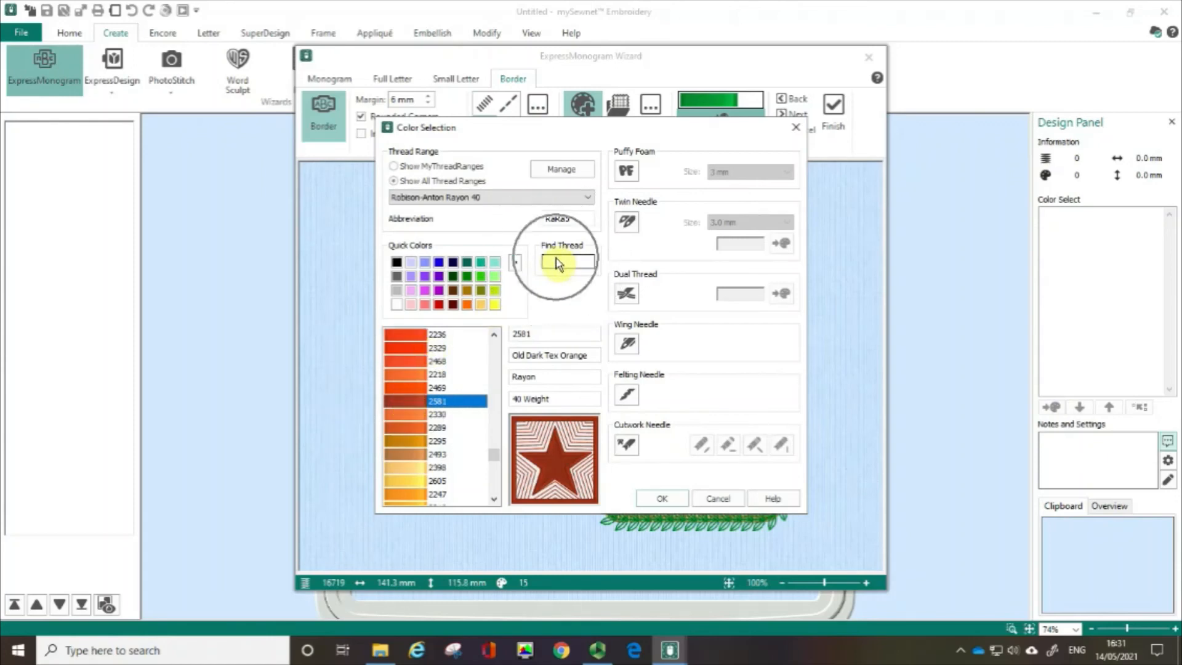
pyautogui.click(664, 498)
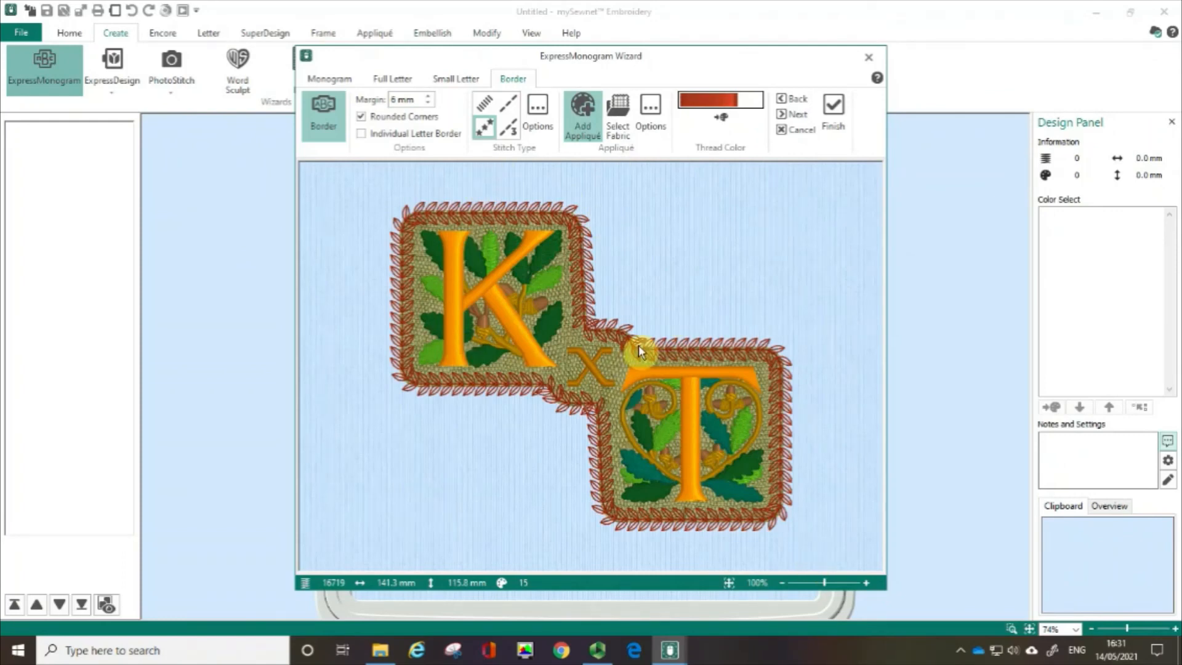
# Finish the wizard to place the monogram in the hoop, and check the K's thread, color 9, in the color list.
pyautogui.click(833, 114)
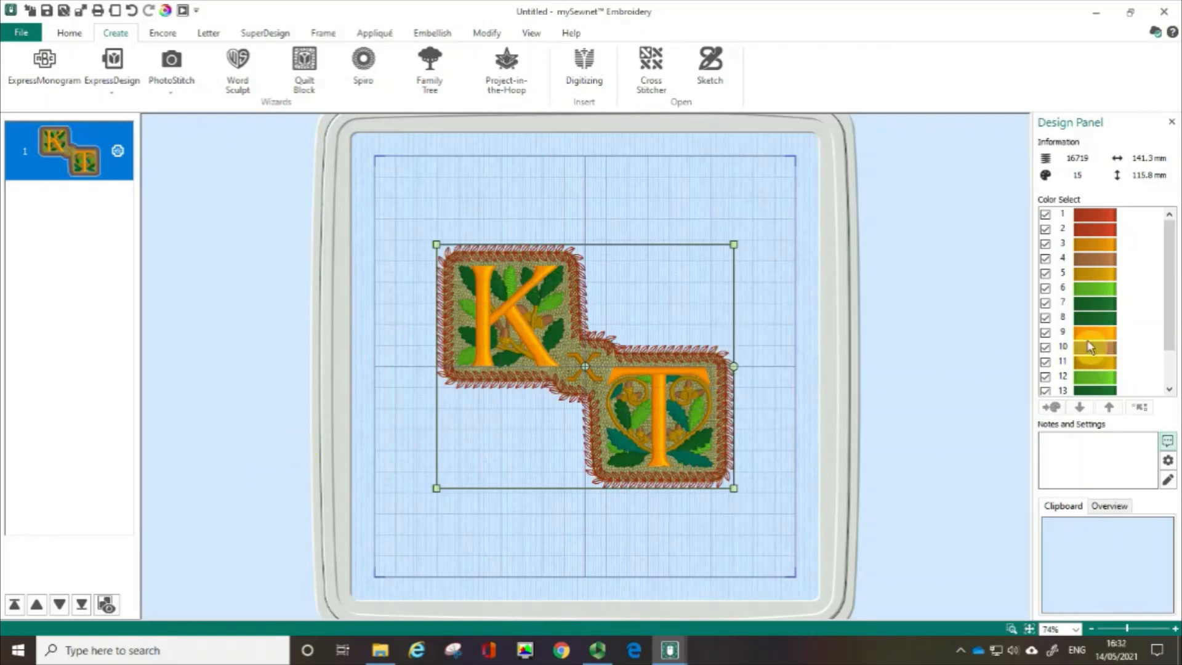
pyautogui.click(1043, 337)
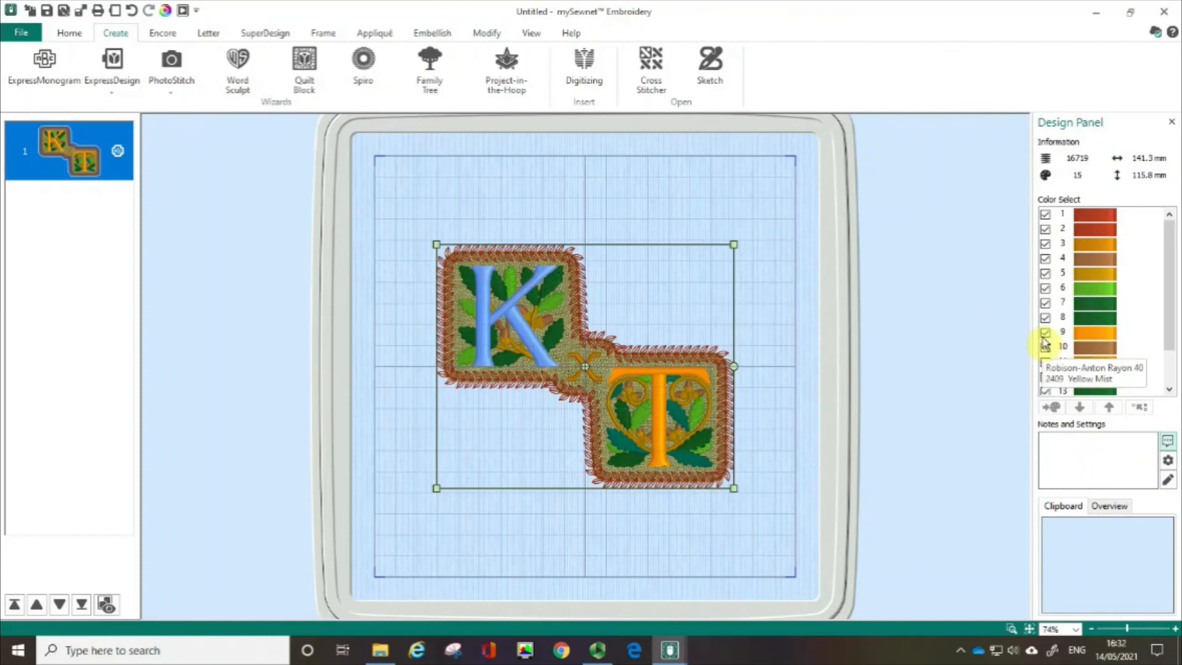
pyautogui.click(1045, 333)
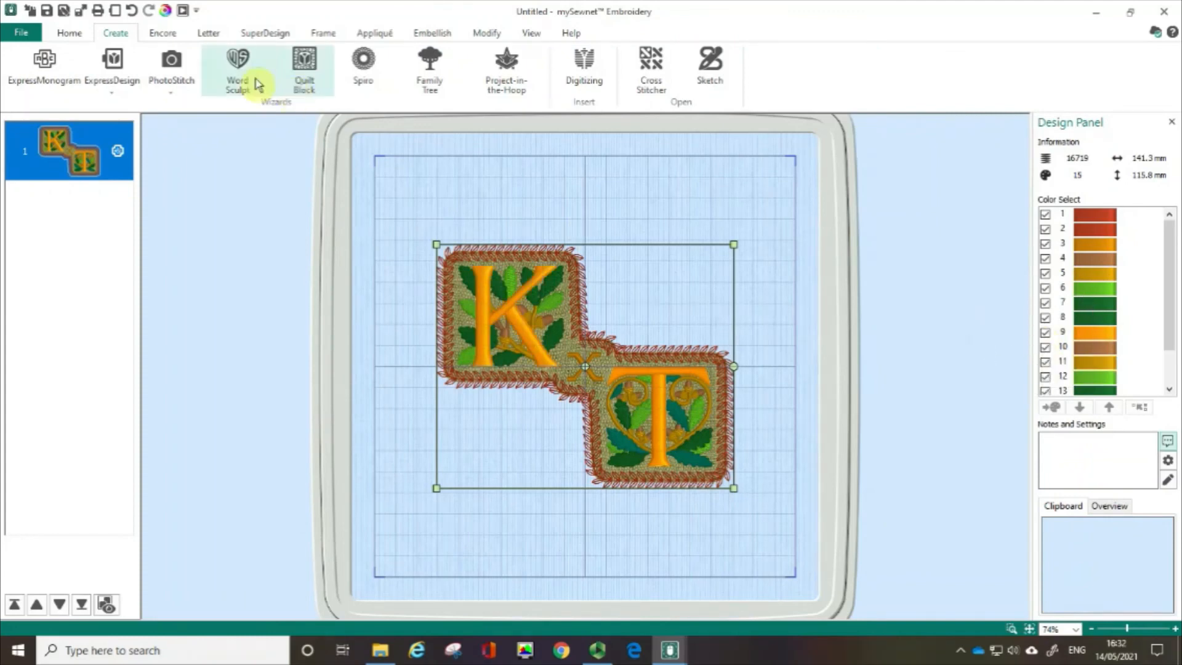
# Fix the selected monogram as stitches.
pyautogui.click(70, 36)
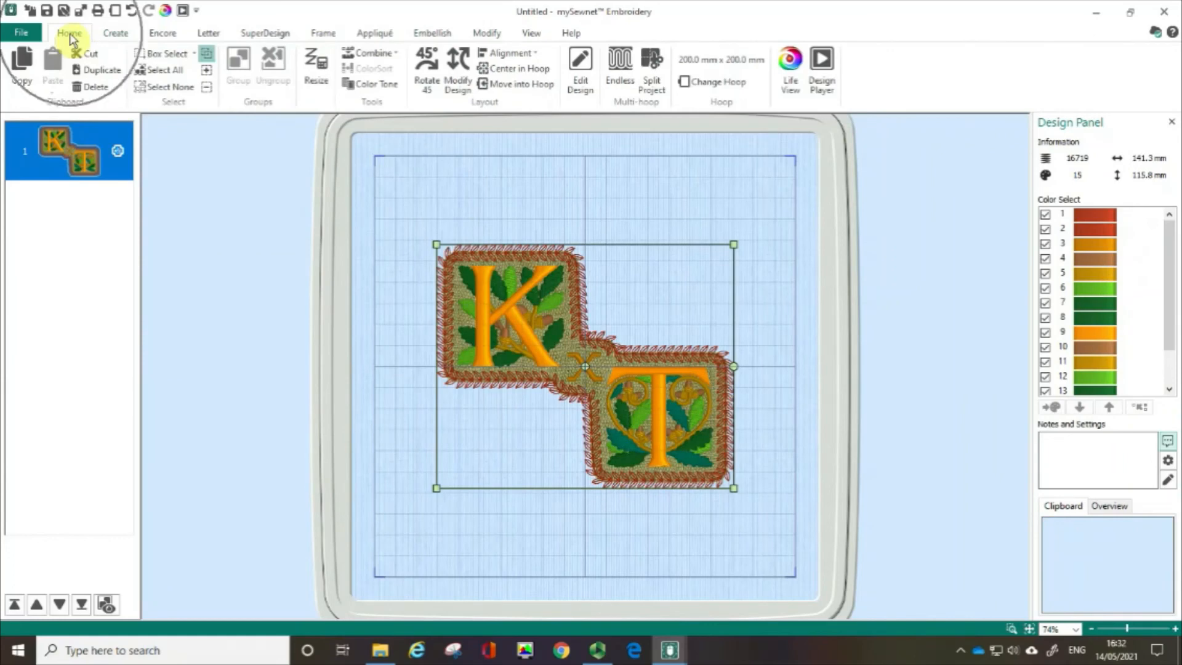
pyautogui.click(378, 59)
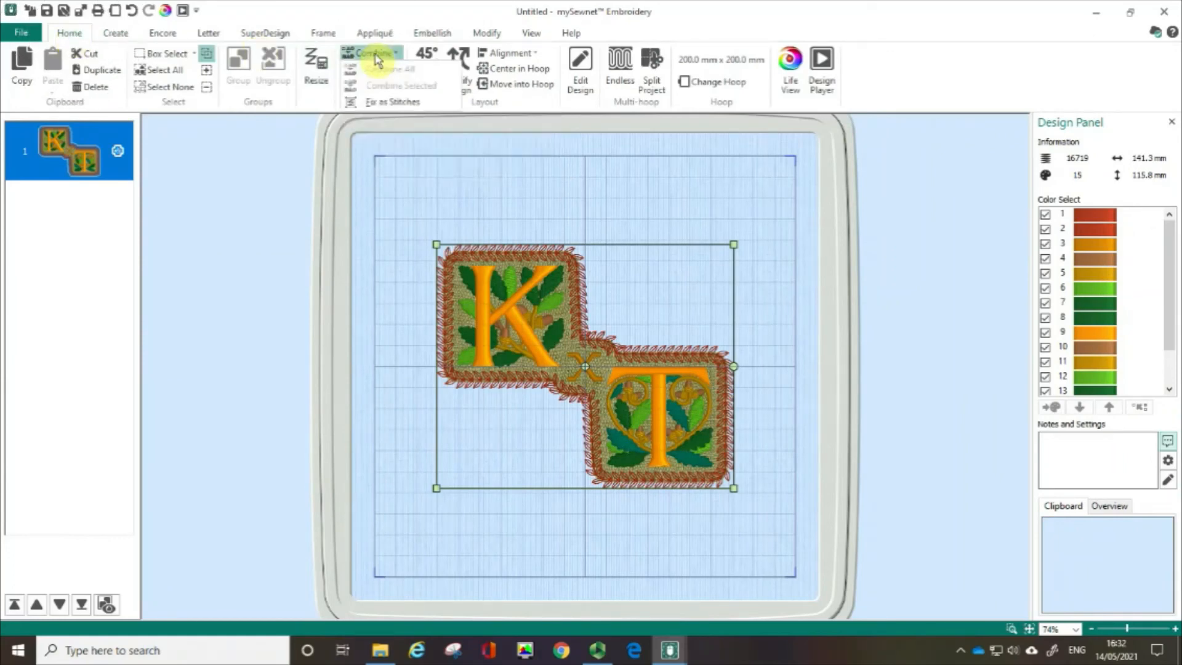
pyautogui.click(382, 103)
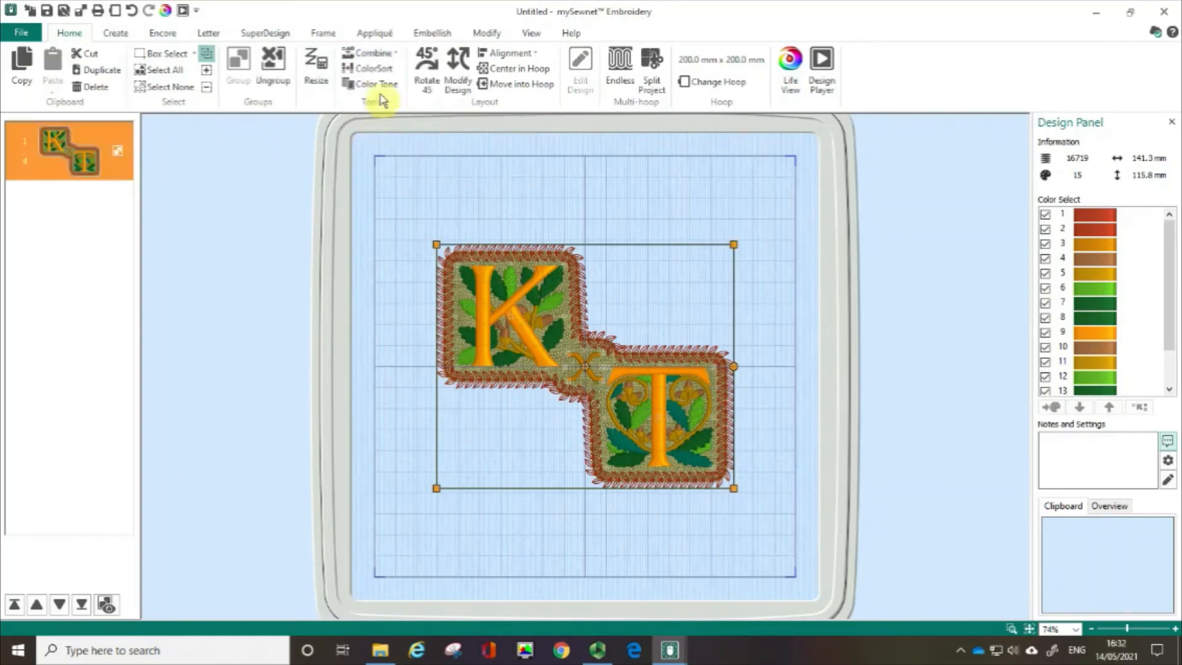
# Combine all the monogram's parts into one design and run ColorSort on it.
pyautogui.click(381, 54)
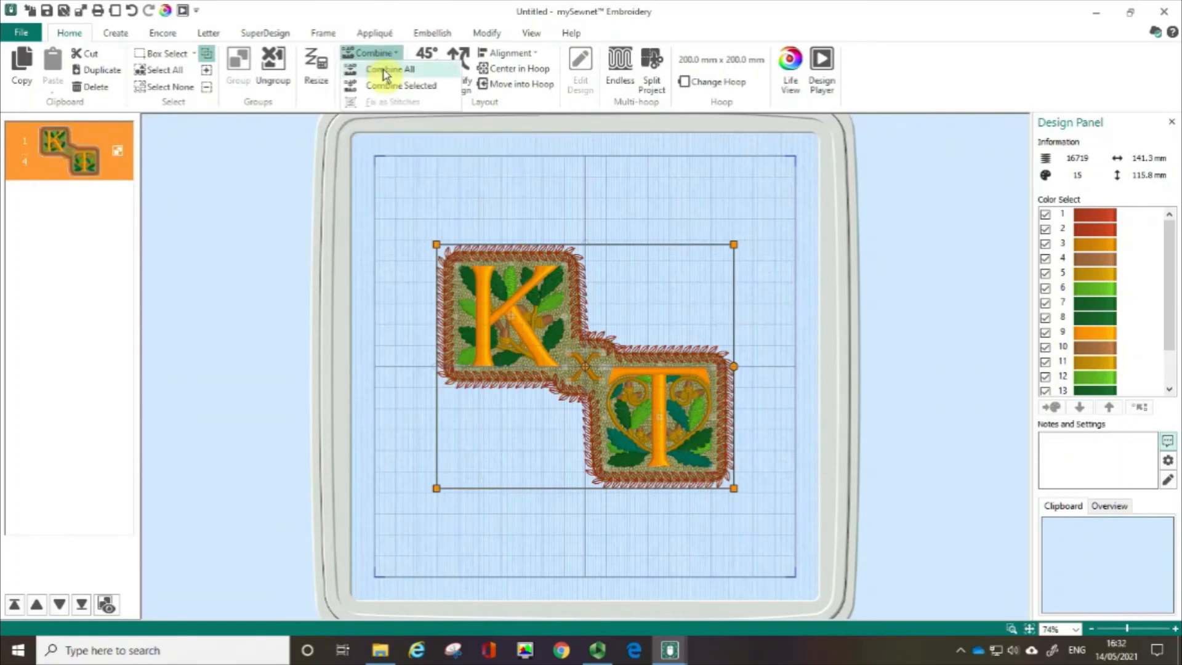
pyautogui.click(383, 72)
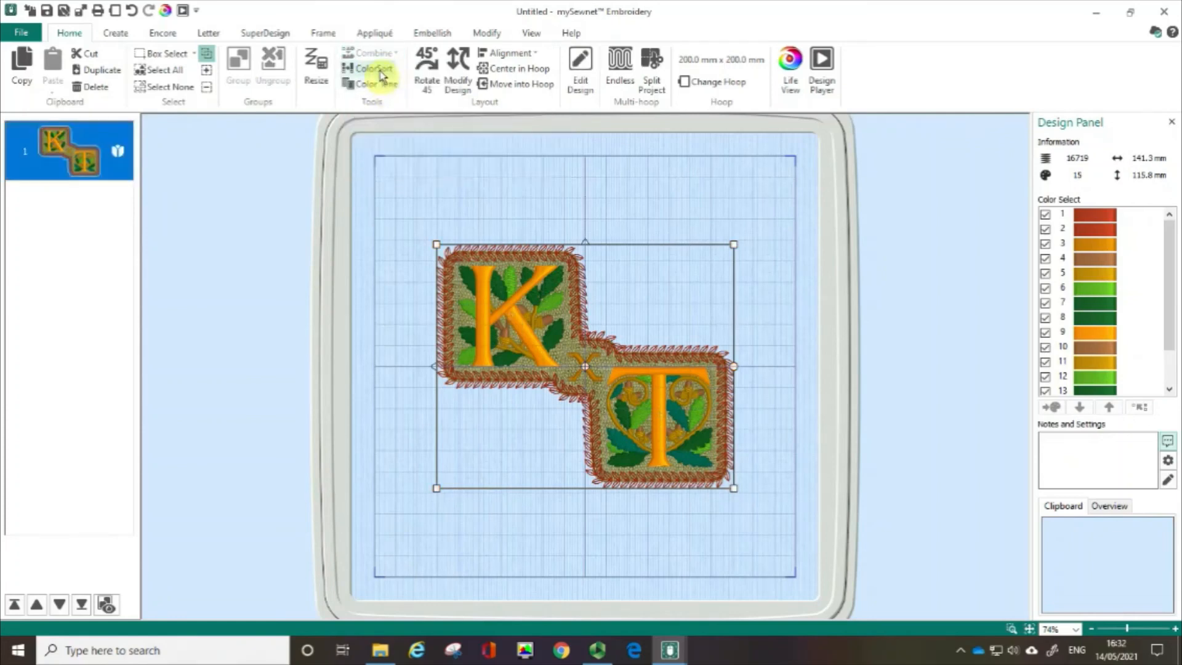
pyautogui.click(382, 70)
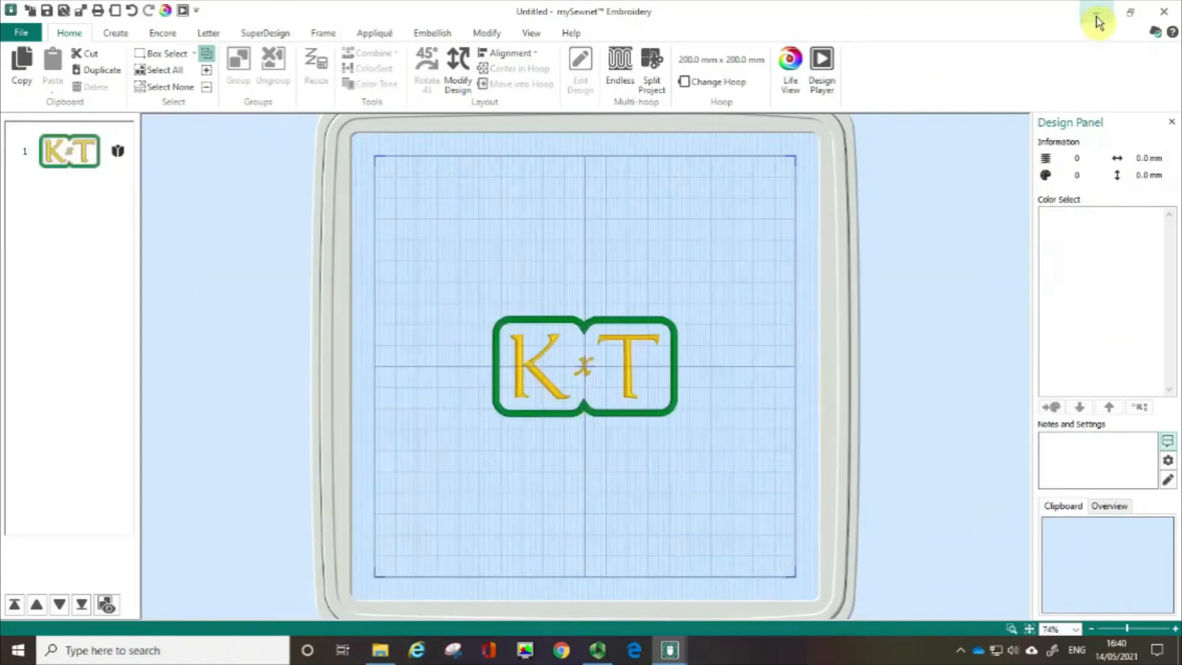
pyautogui.click(630, 404)
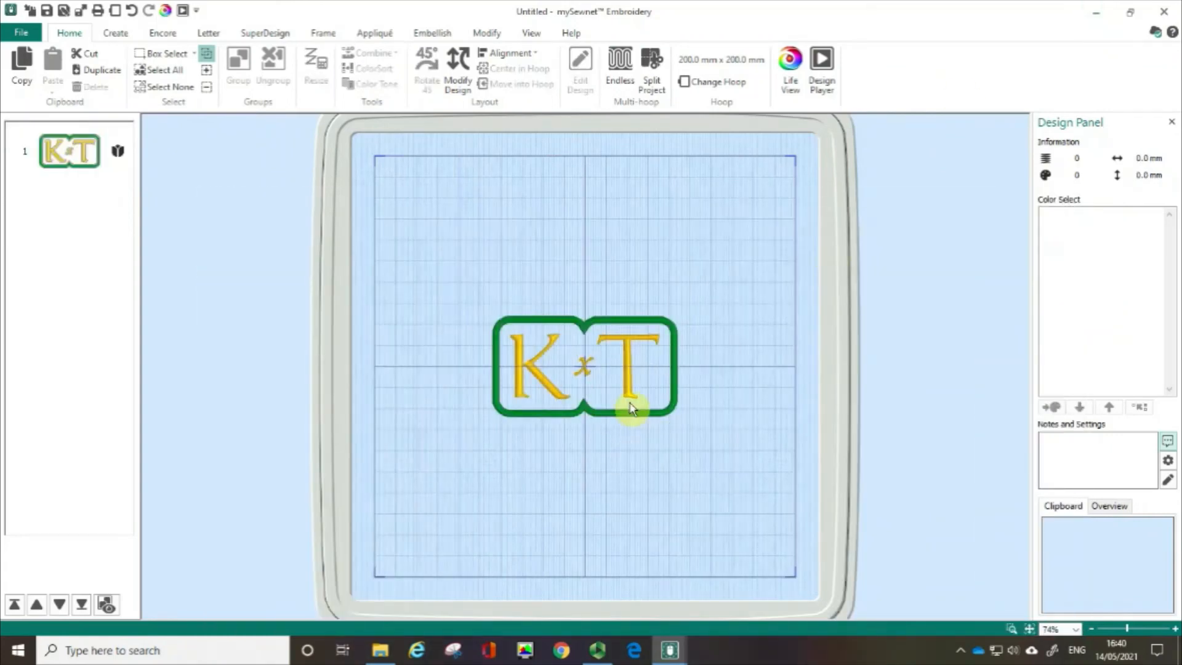